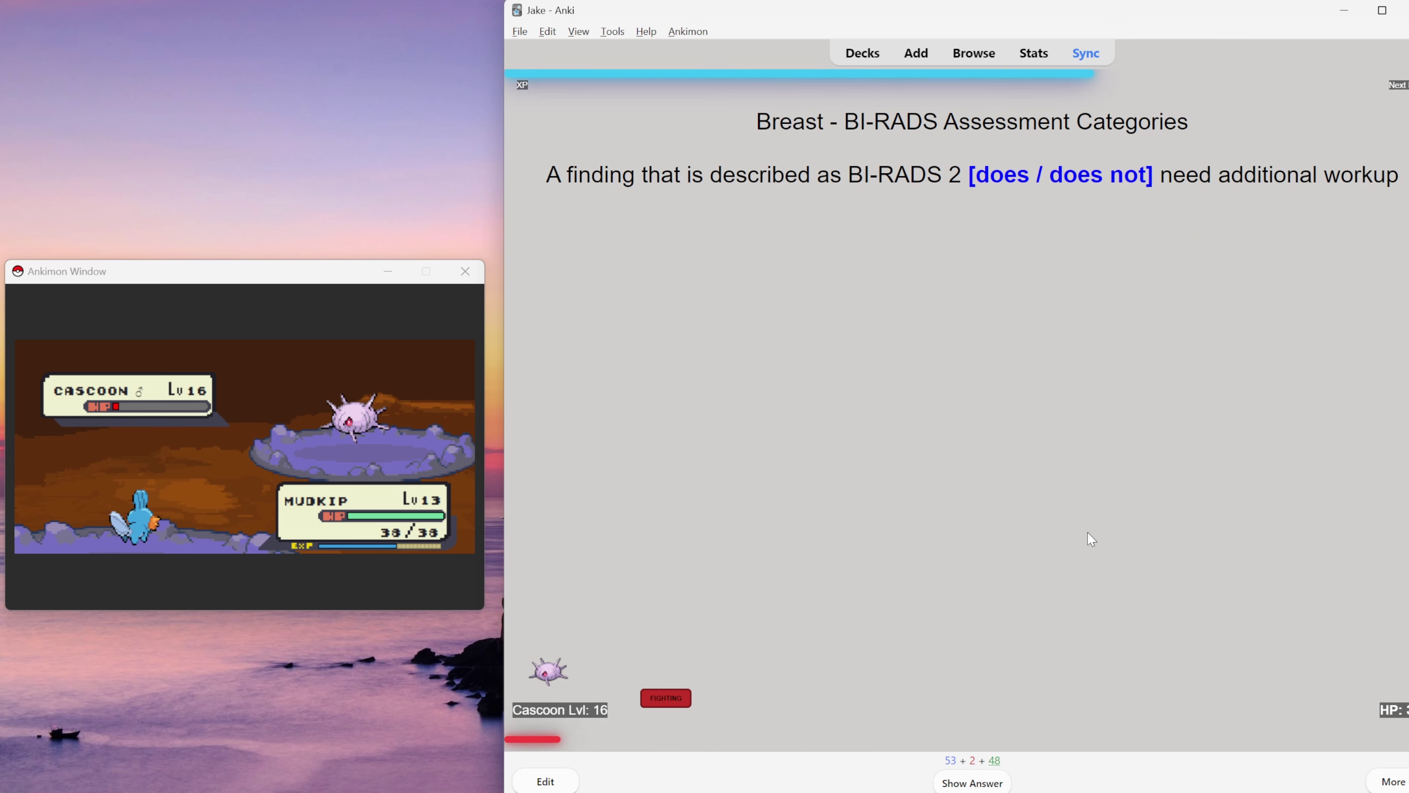
Step: Show the answer on the mammography review card while the Ankimon battle runs
key("space")
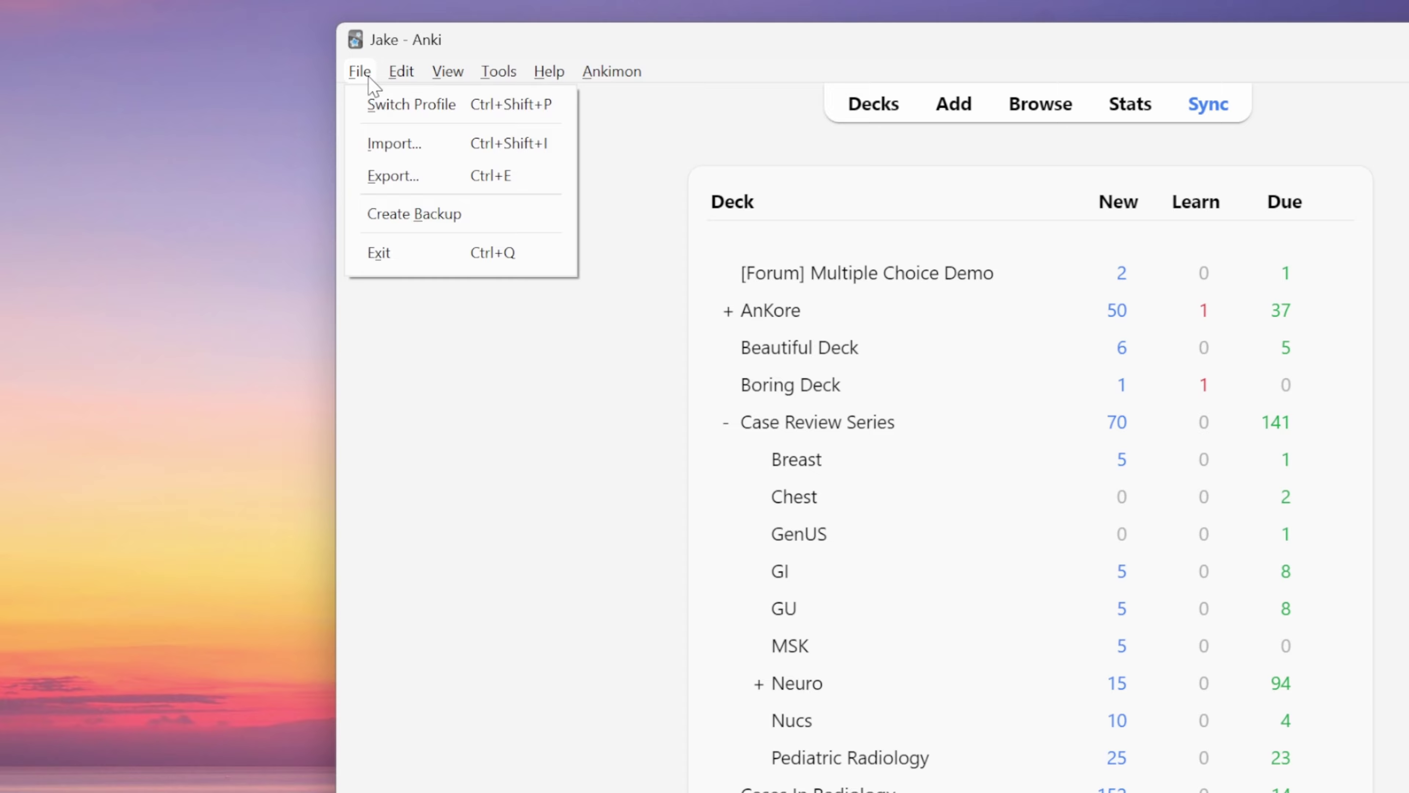
Step: Open the collection export settings and choose the Anki Deck Package (.apkg) format
left_click(398, 189)
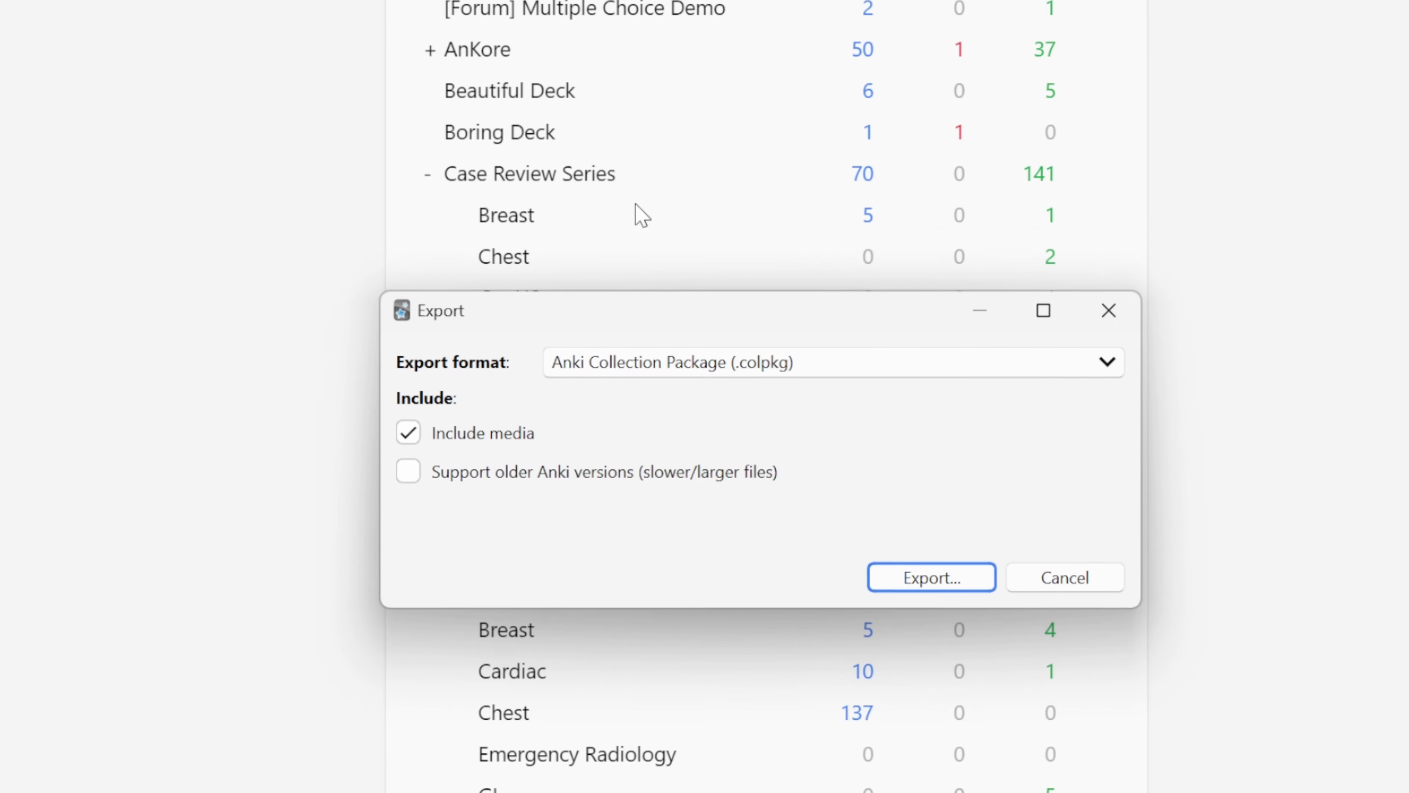
left_click(643, 361)
left_click(610, 297)
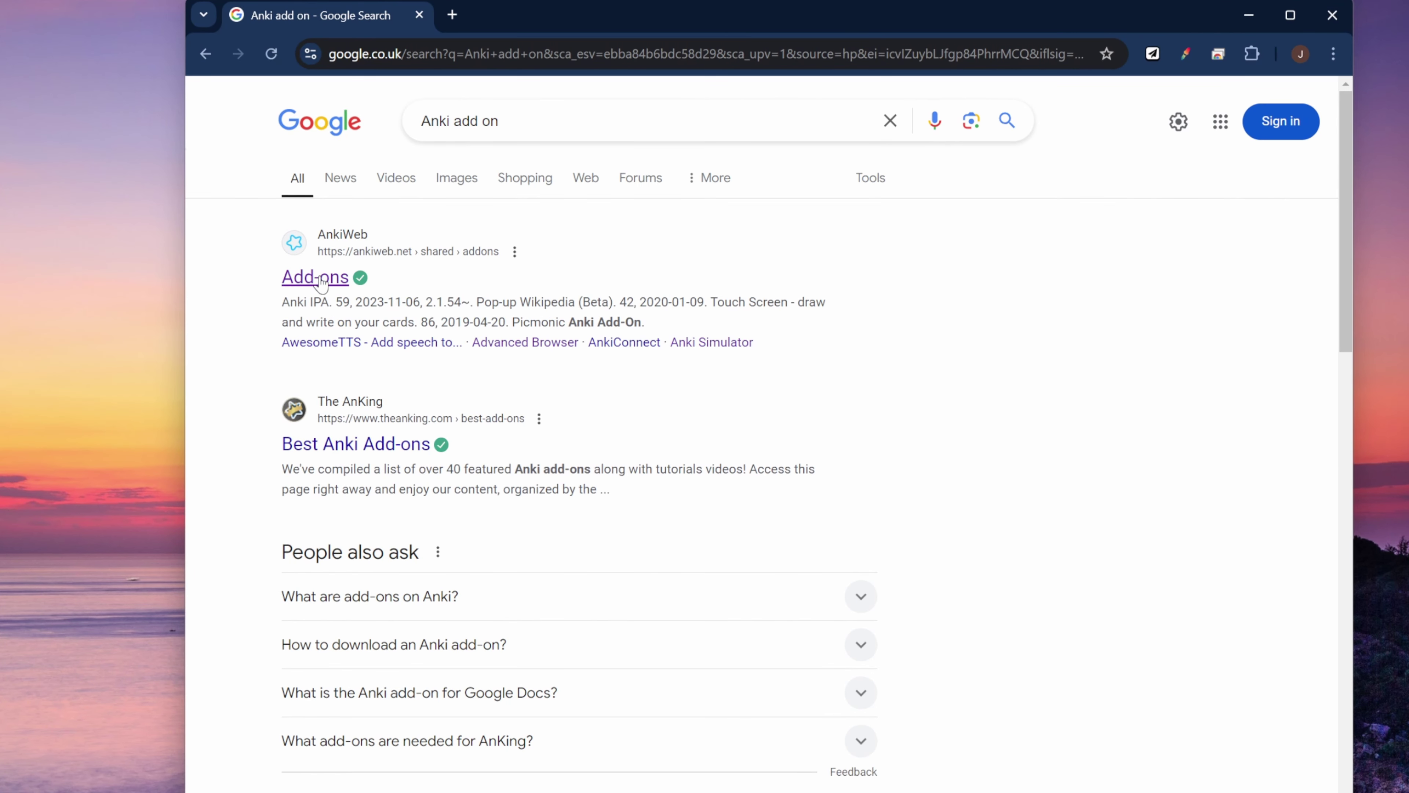
left_click(316, 277)
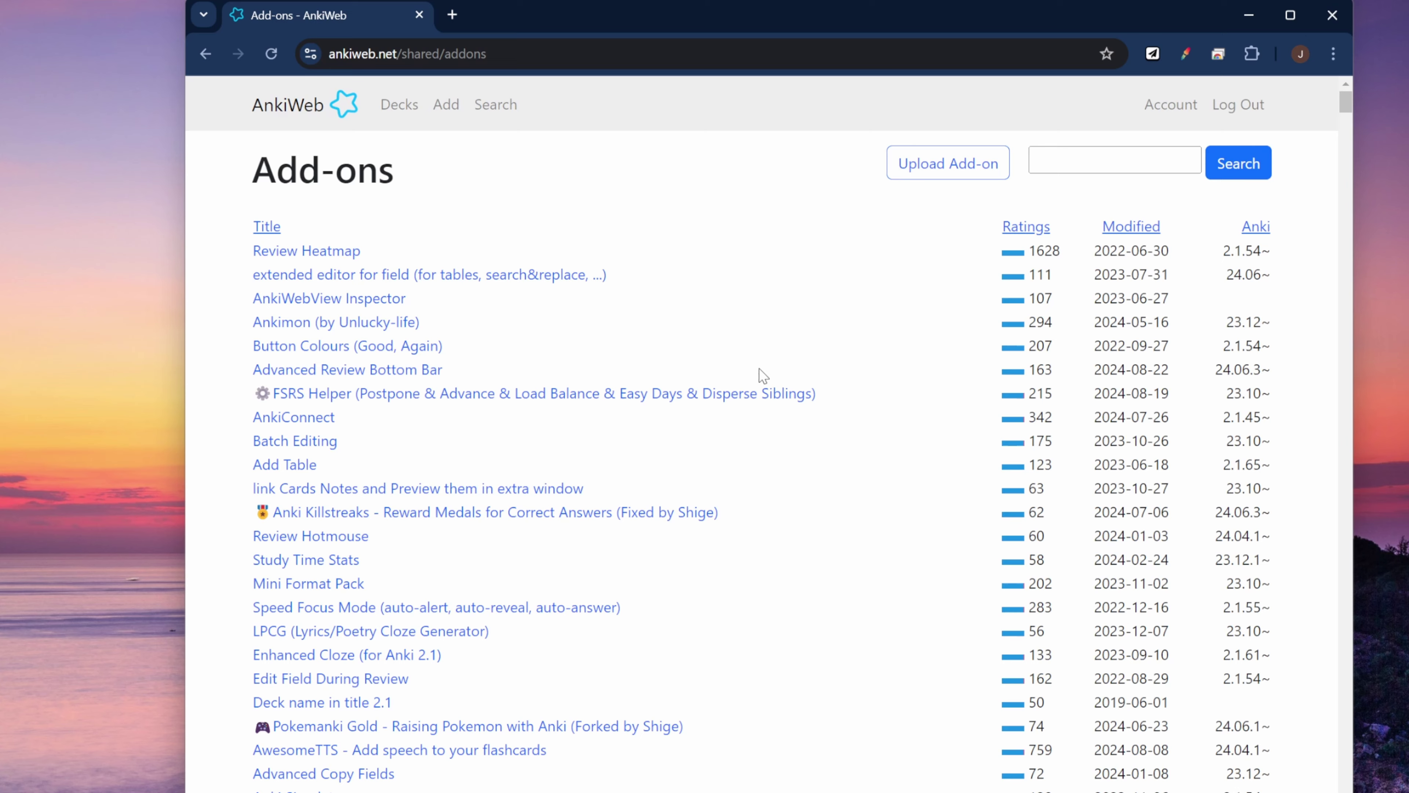
left_click(342, 336)
scroll(551, 465, "down", 5)
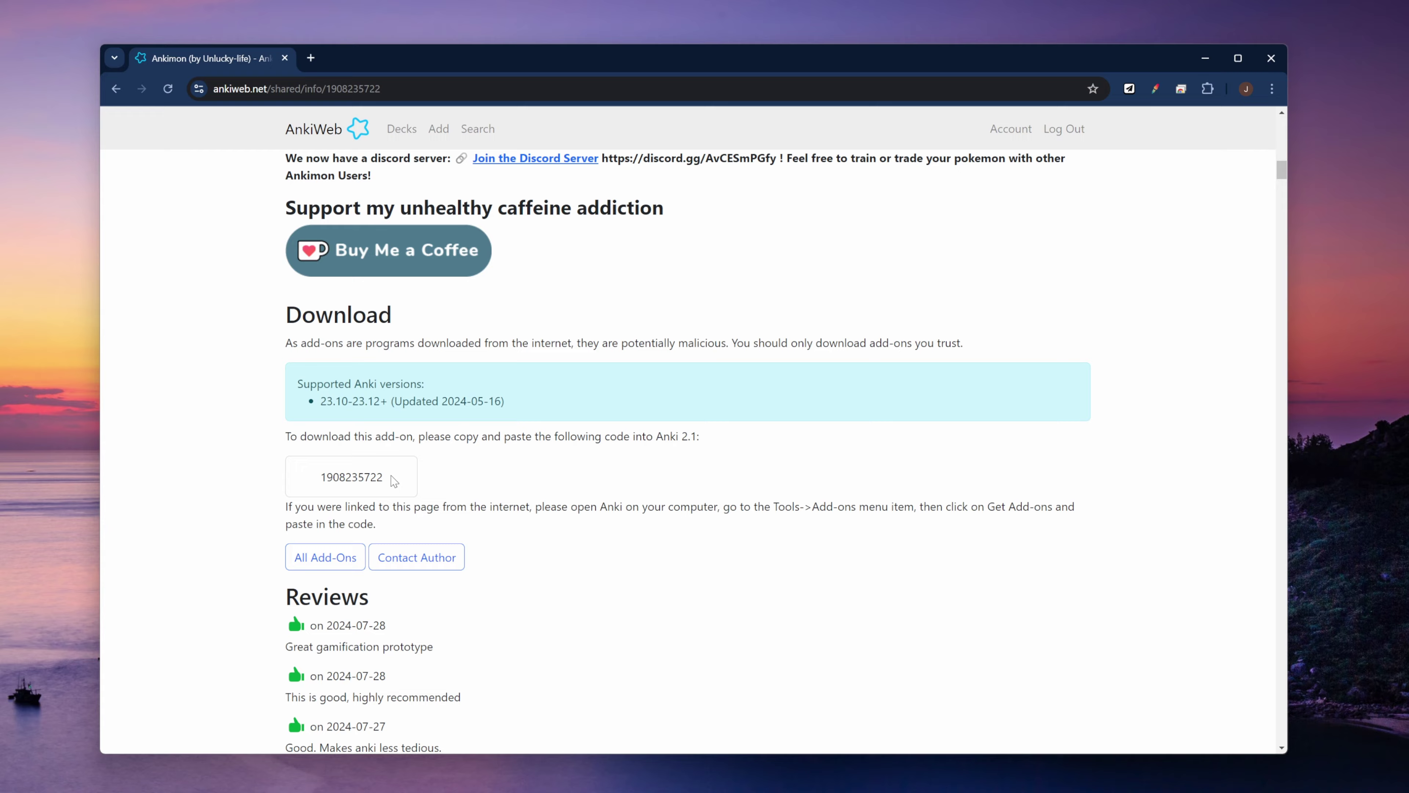
double_click(368, 478)
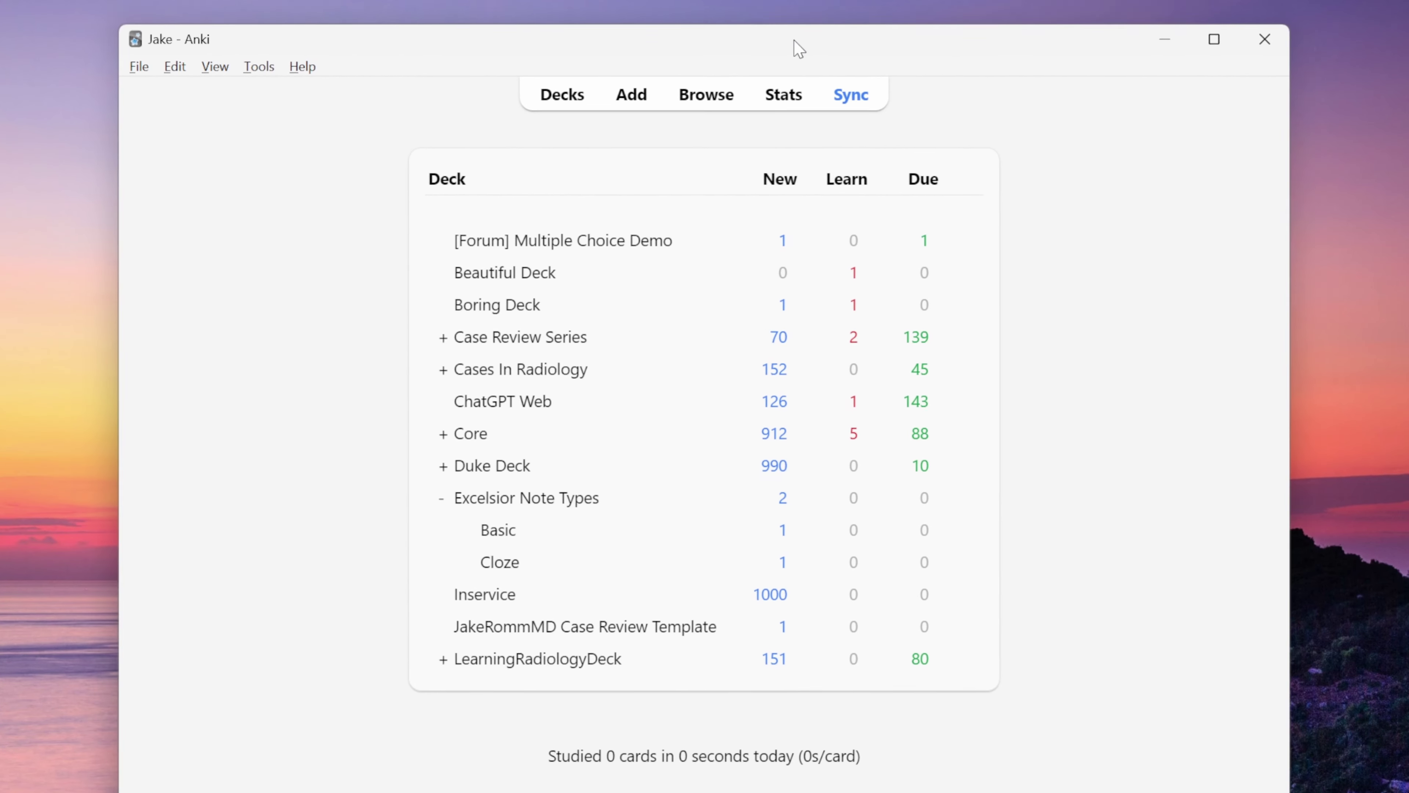
left_click_drag(799, 49, 815, 59)
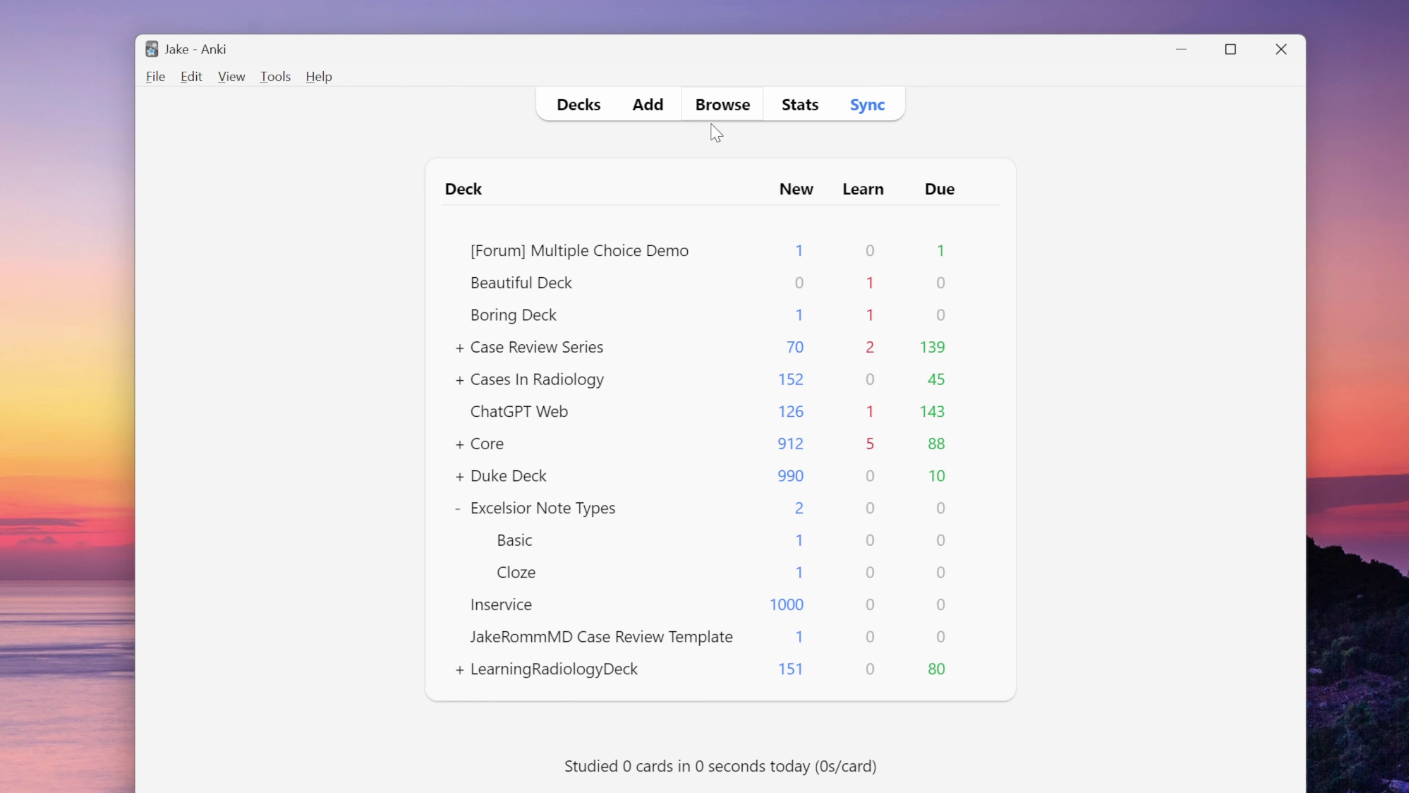
left_click(279, 83)
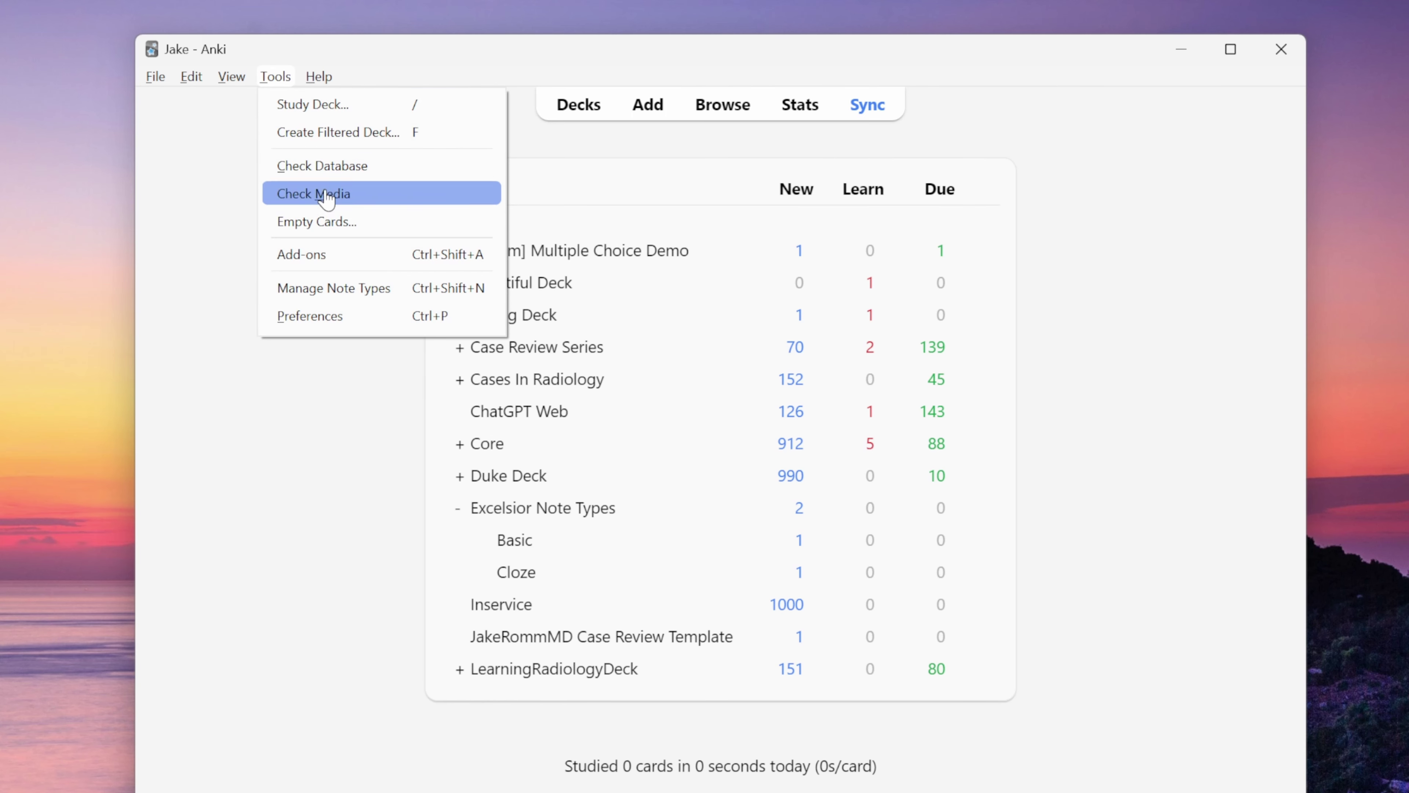
left_click(319, 255)
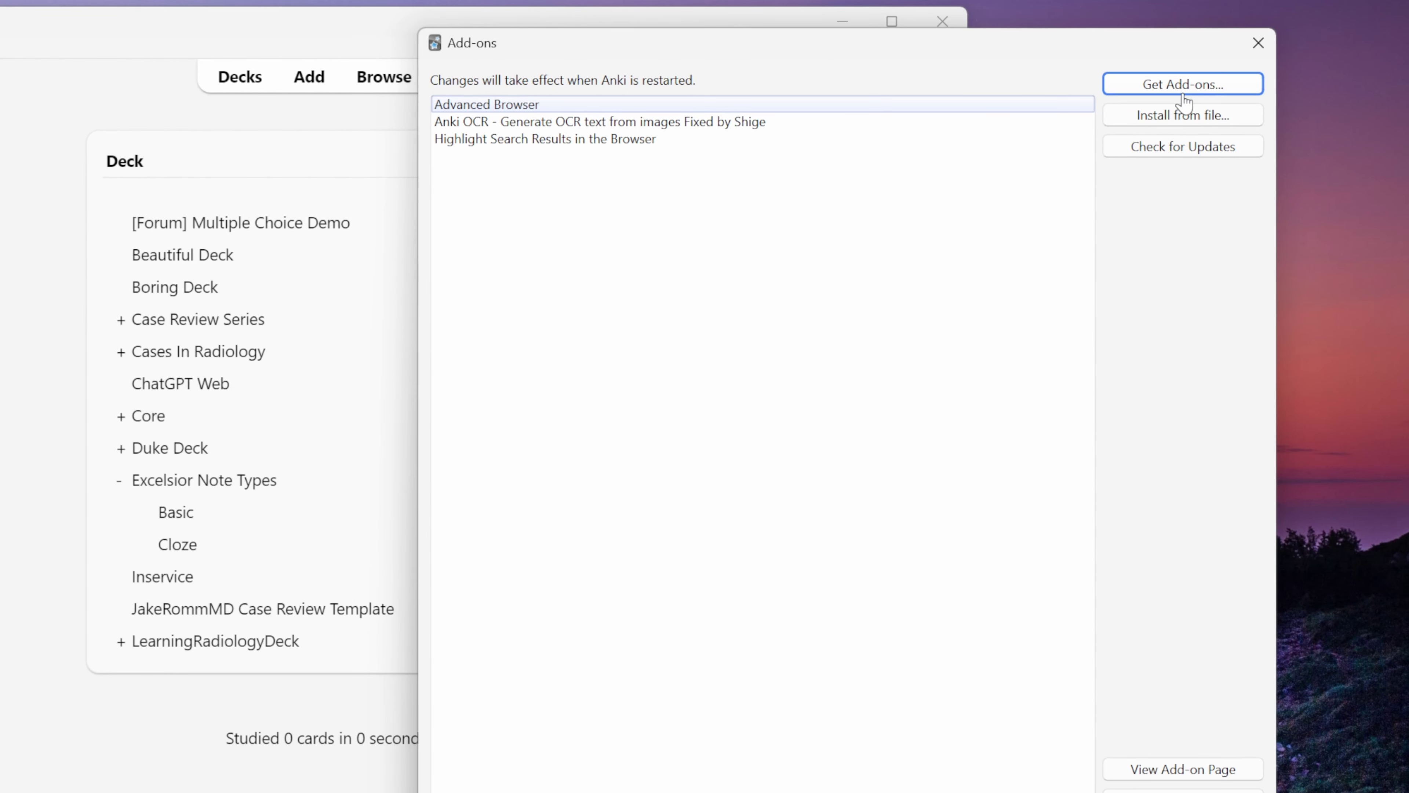
left_click(1185, 89)
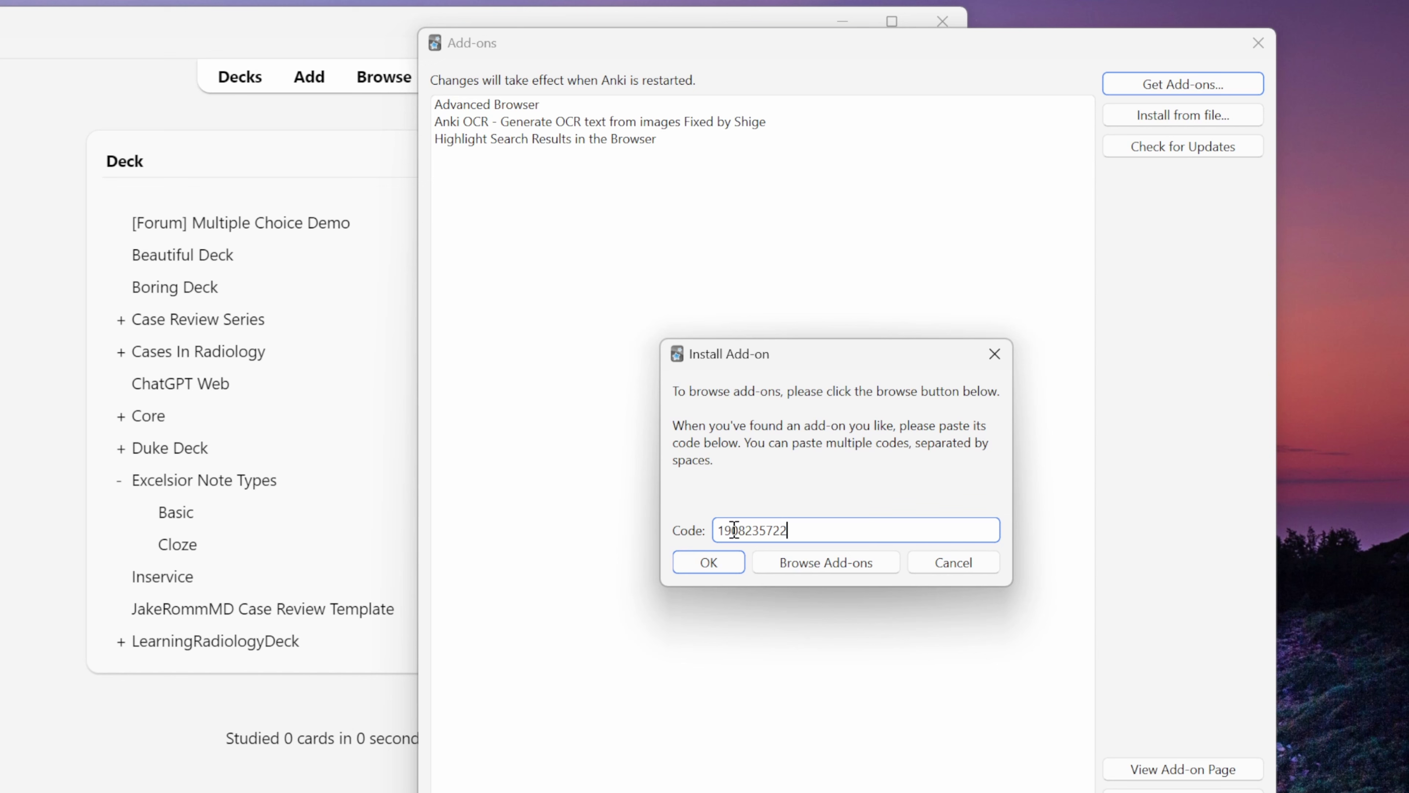
left_click(739, 564)
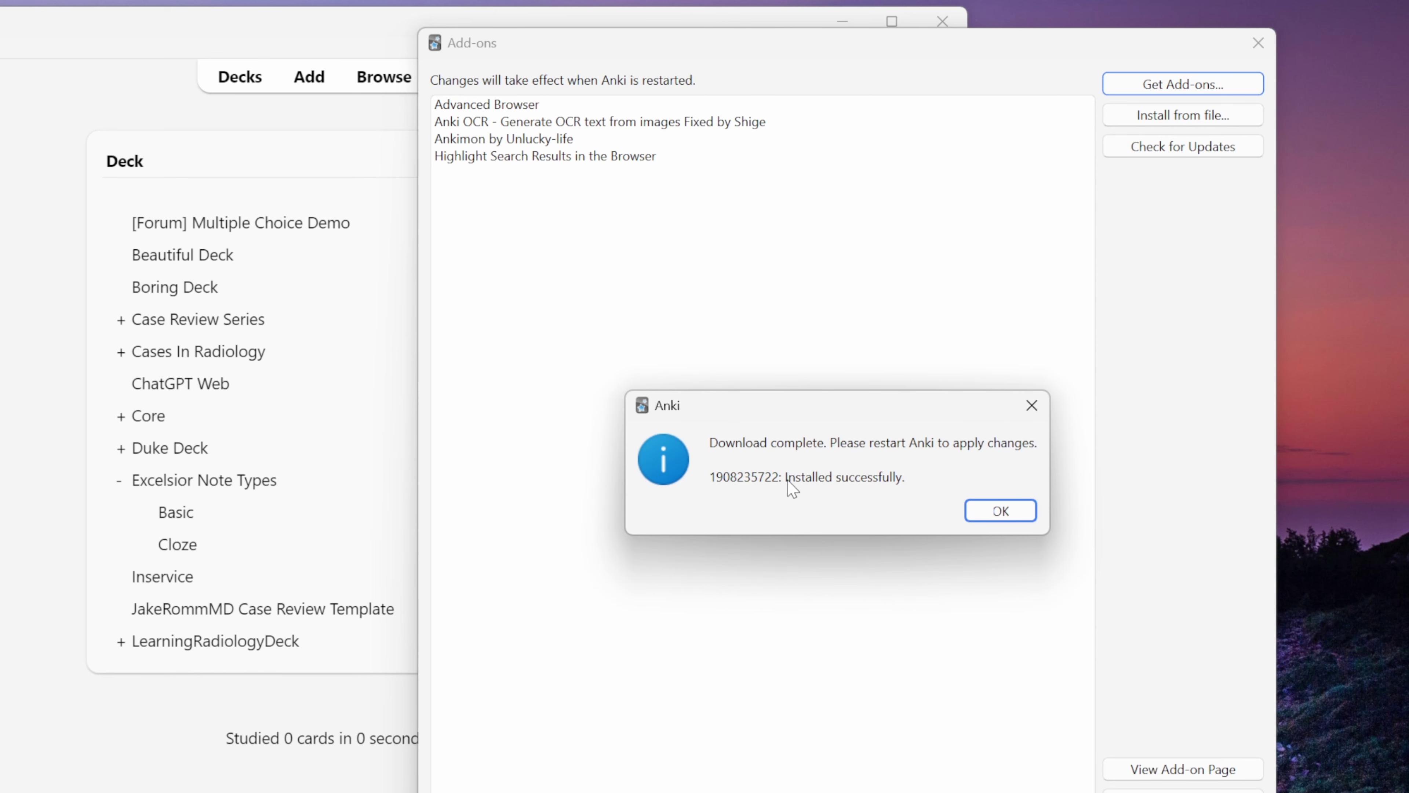
left_click(1002, 512)
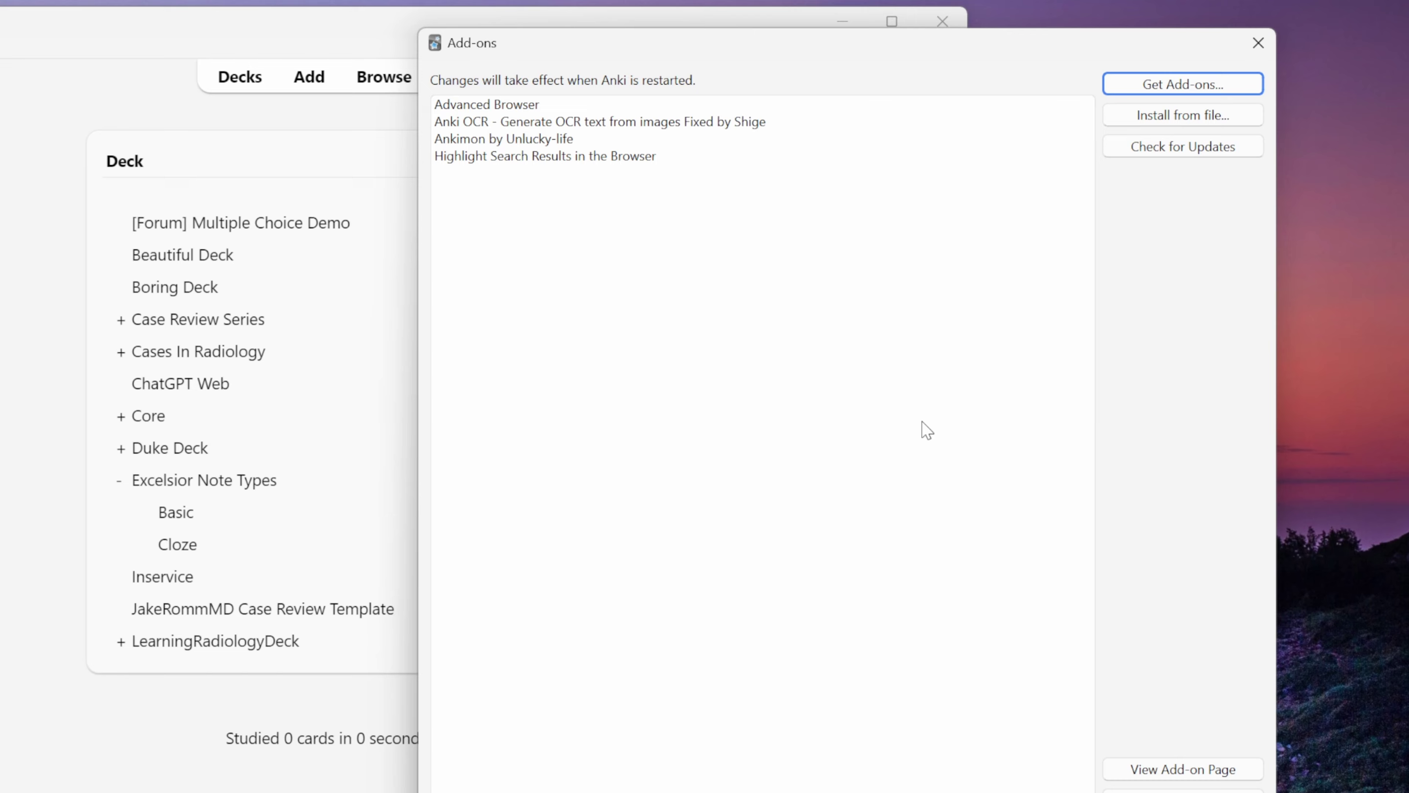
left_click(1257, 44)
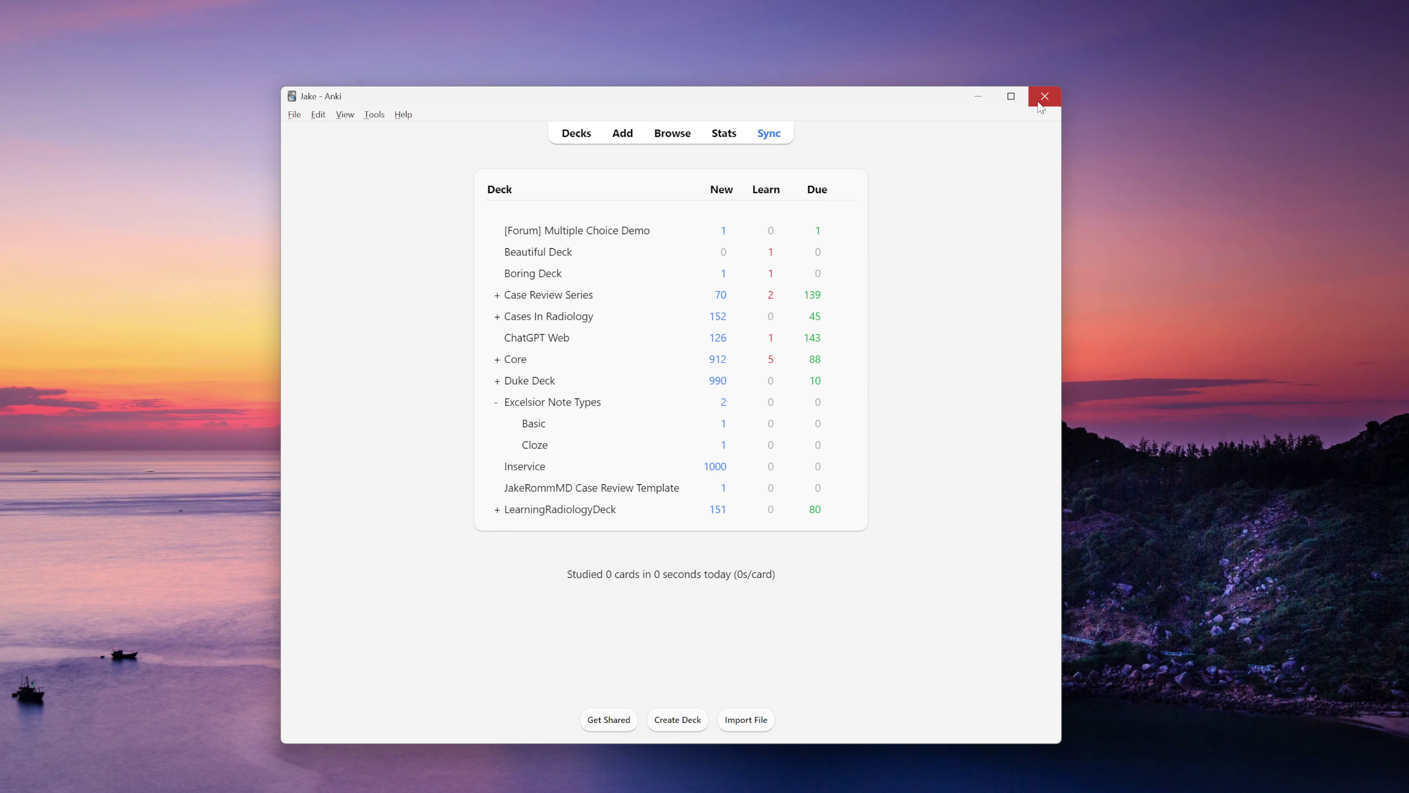
Step: Close and reopen Anki, then scroll through the Ankimon Notifications shown on startup
left_click(1040, 104)
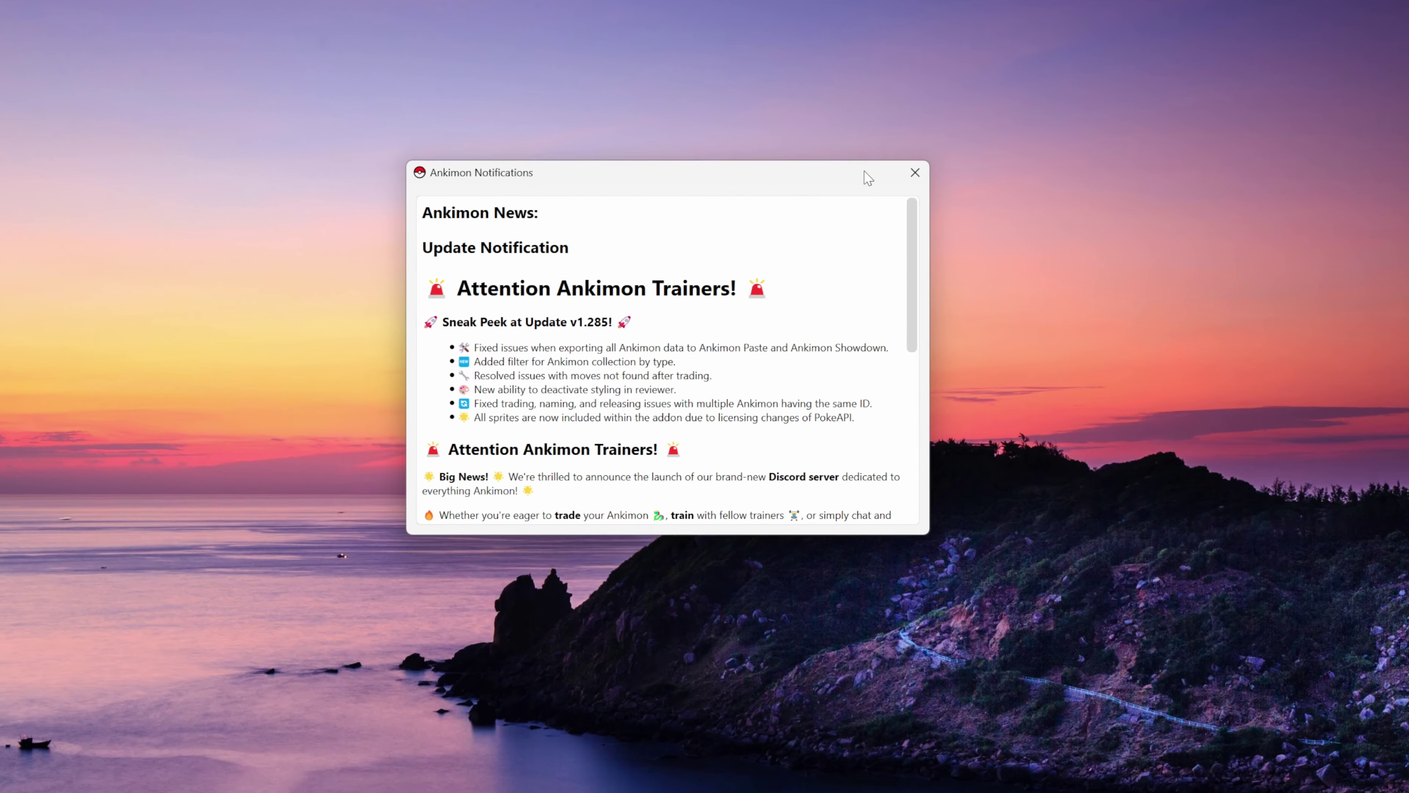
scroll(555, 250, "down", 3)
scroll(847, 392, "down", 5)
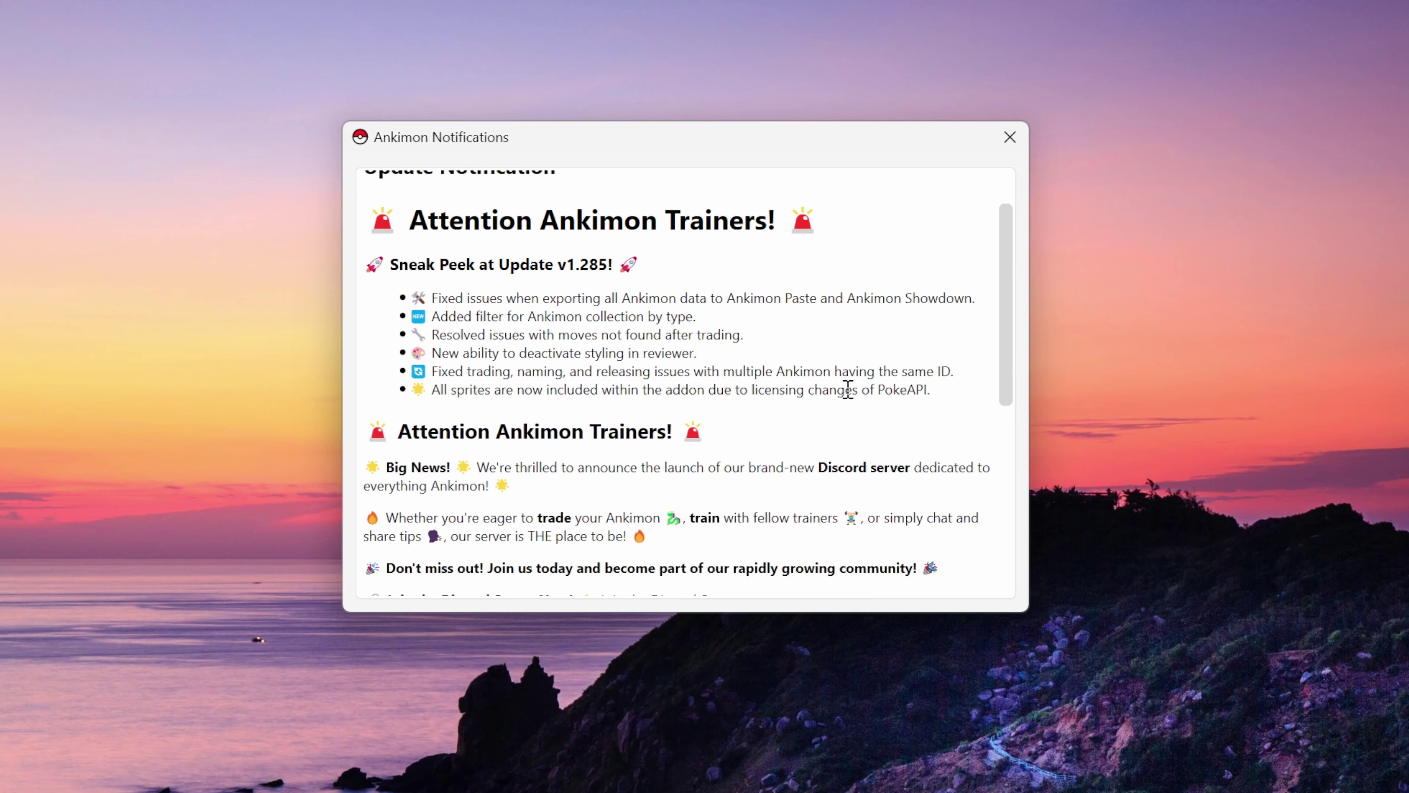
scroll(847, 389, "down", 6)
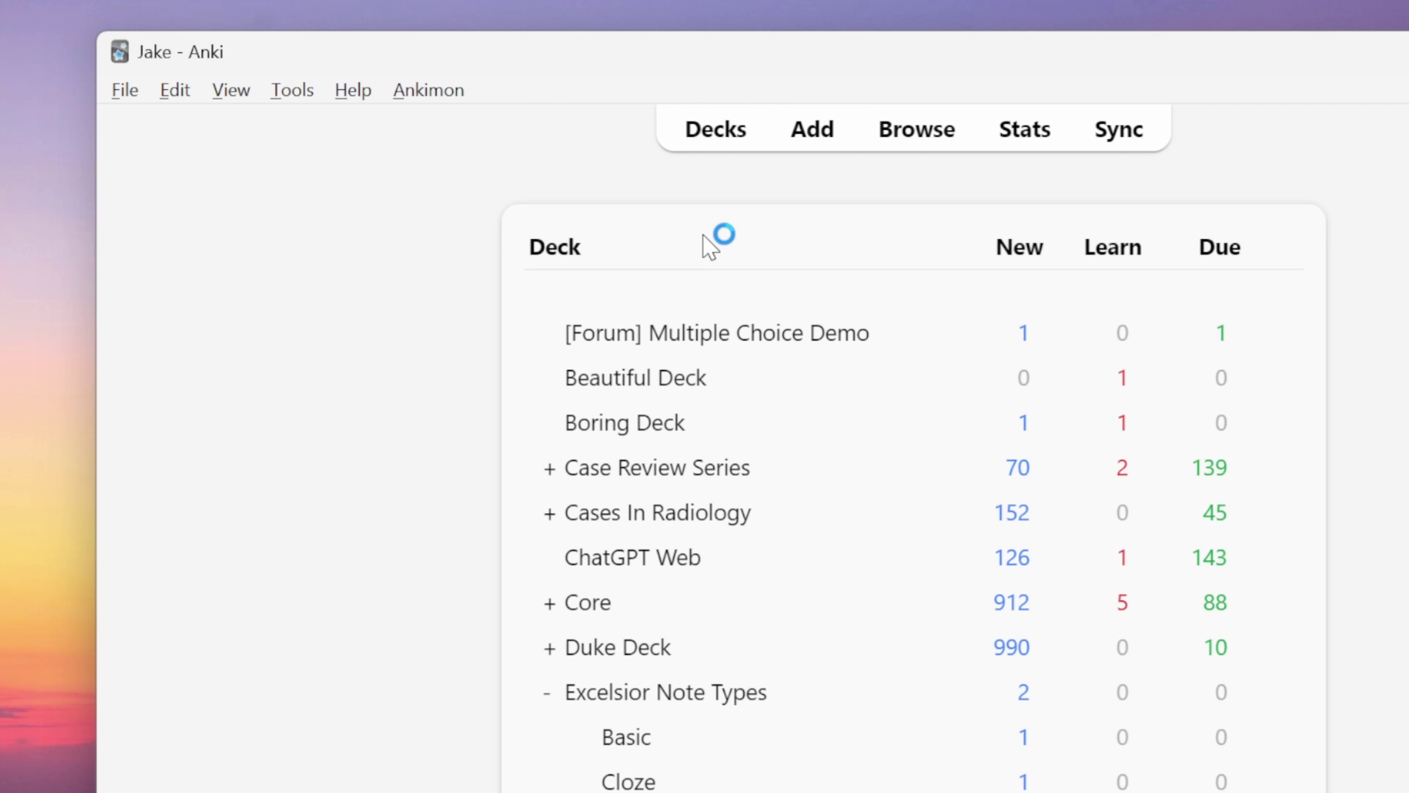
Step: Run Ankimon > Download Resources and click Proceed to accept the terms
left_click(441, 102)
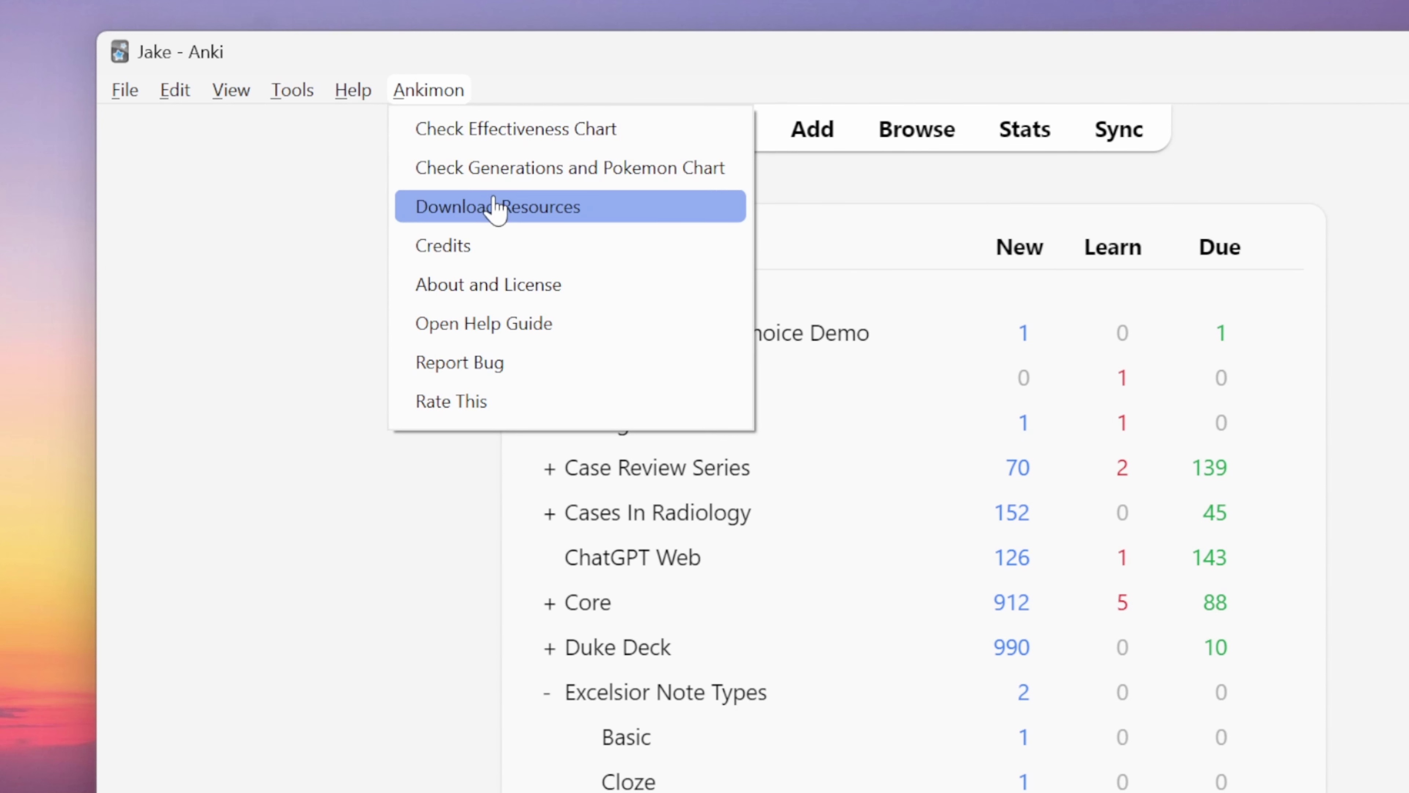
left_click(600, 211)
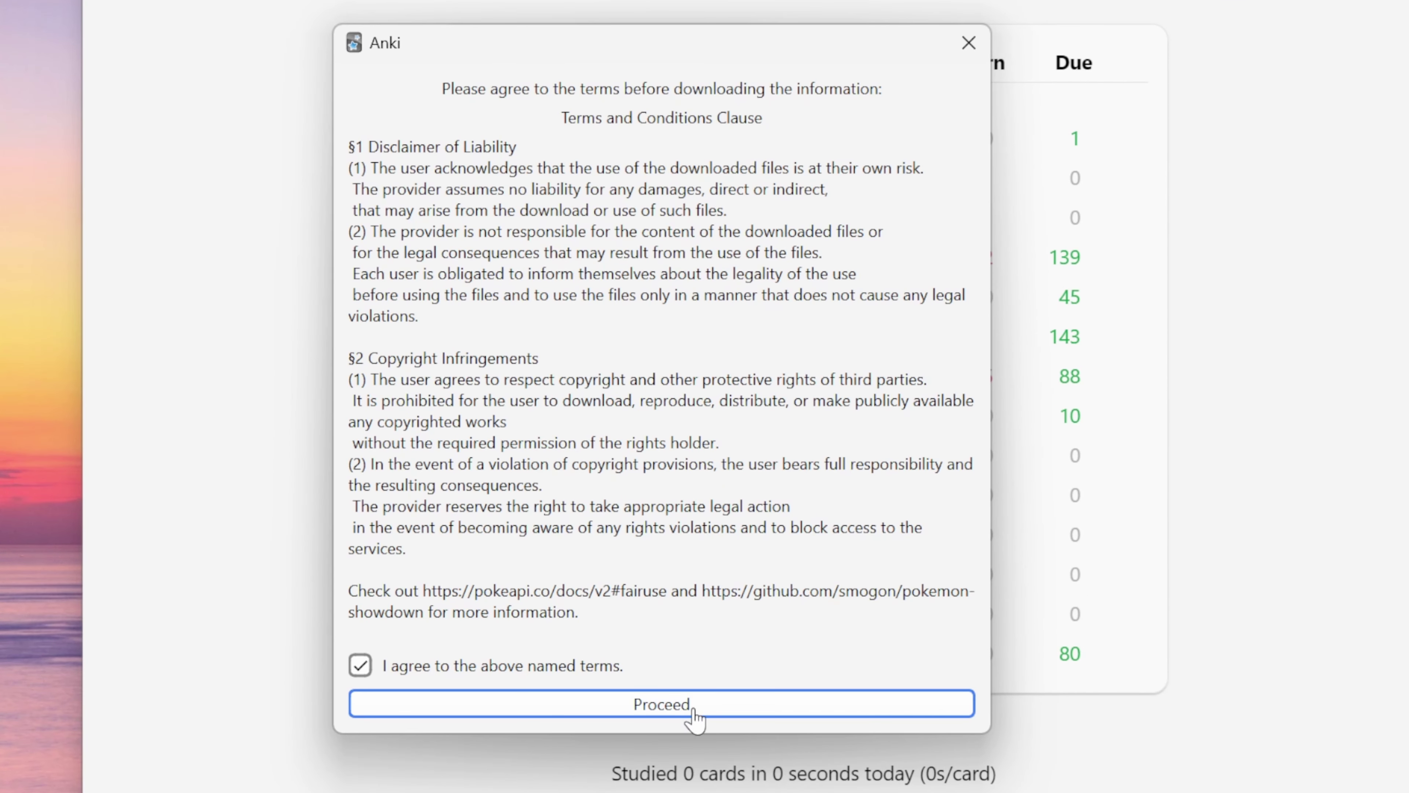
left_click(695, 715)
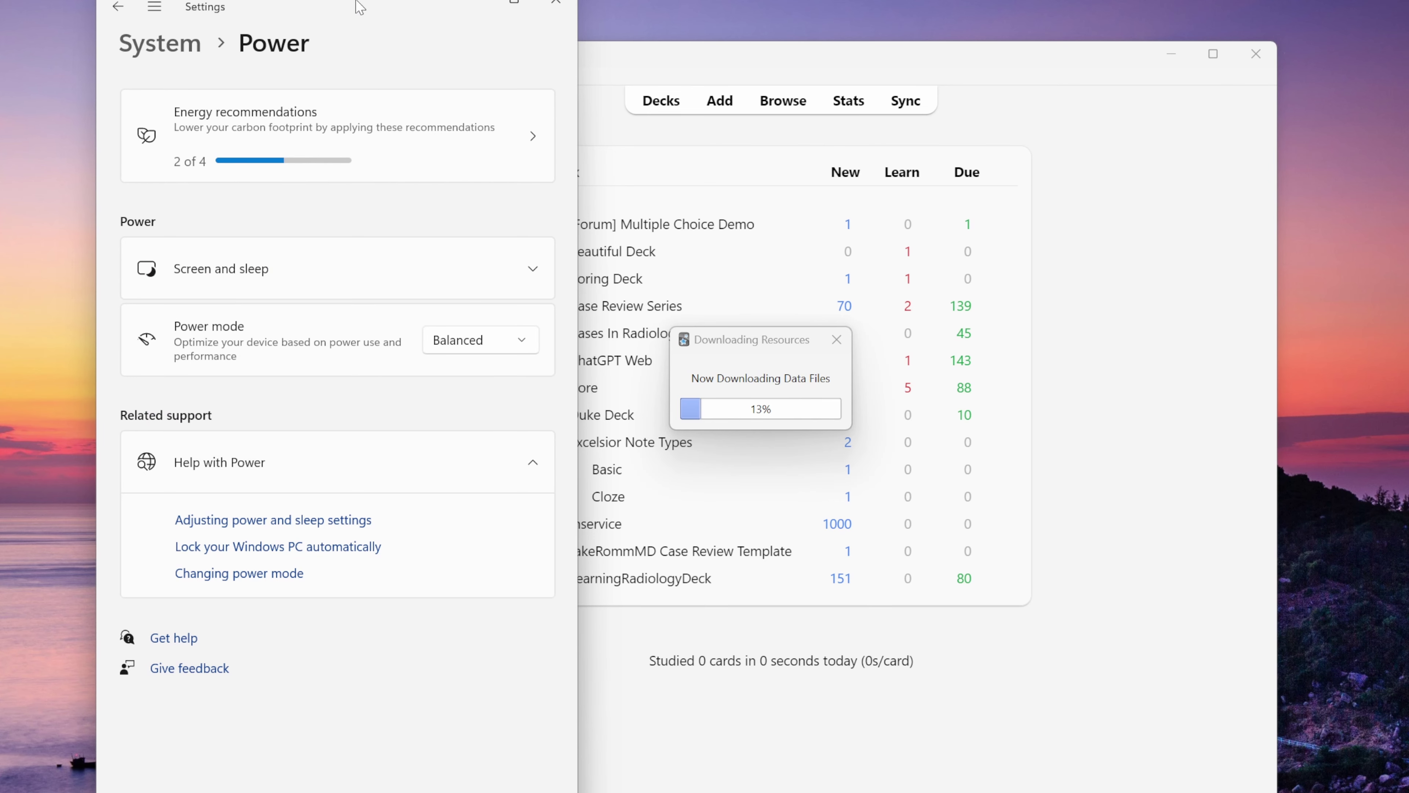
Step: Move the Settings window aside and expand the Screen and sleep options on the Power page
left_click_drag(360, 7, 424, 37)
left_click(506, 311)
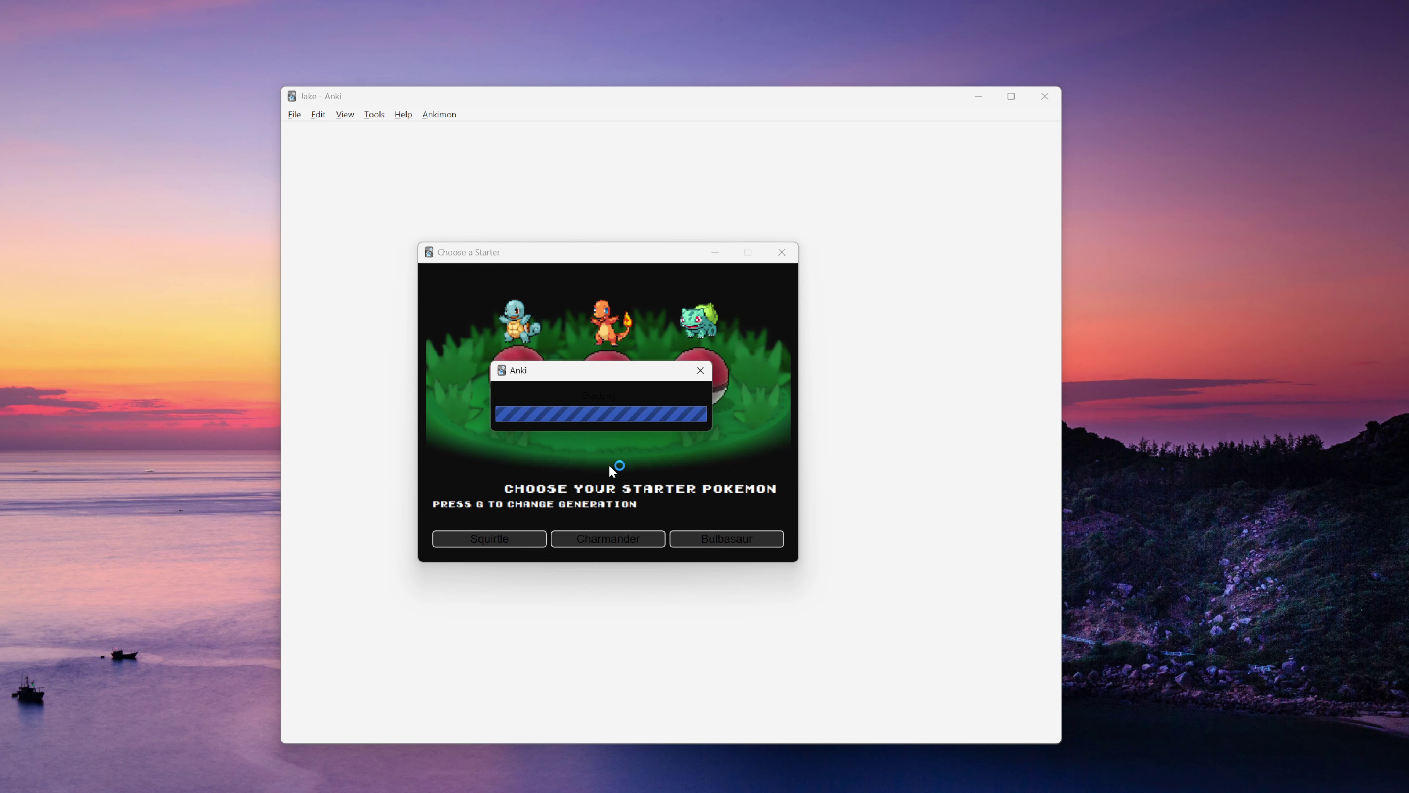
Step: Cycle the starter picker to Generation 3 and confirm Mudkip as the starter
left_click_drag(626, 250, 689, 230)
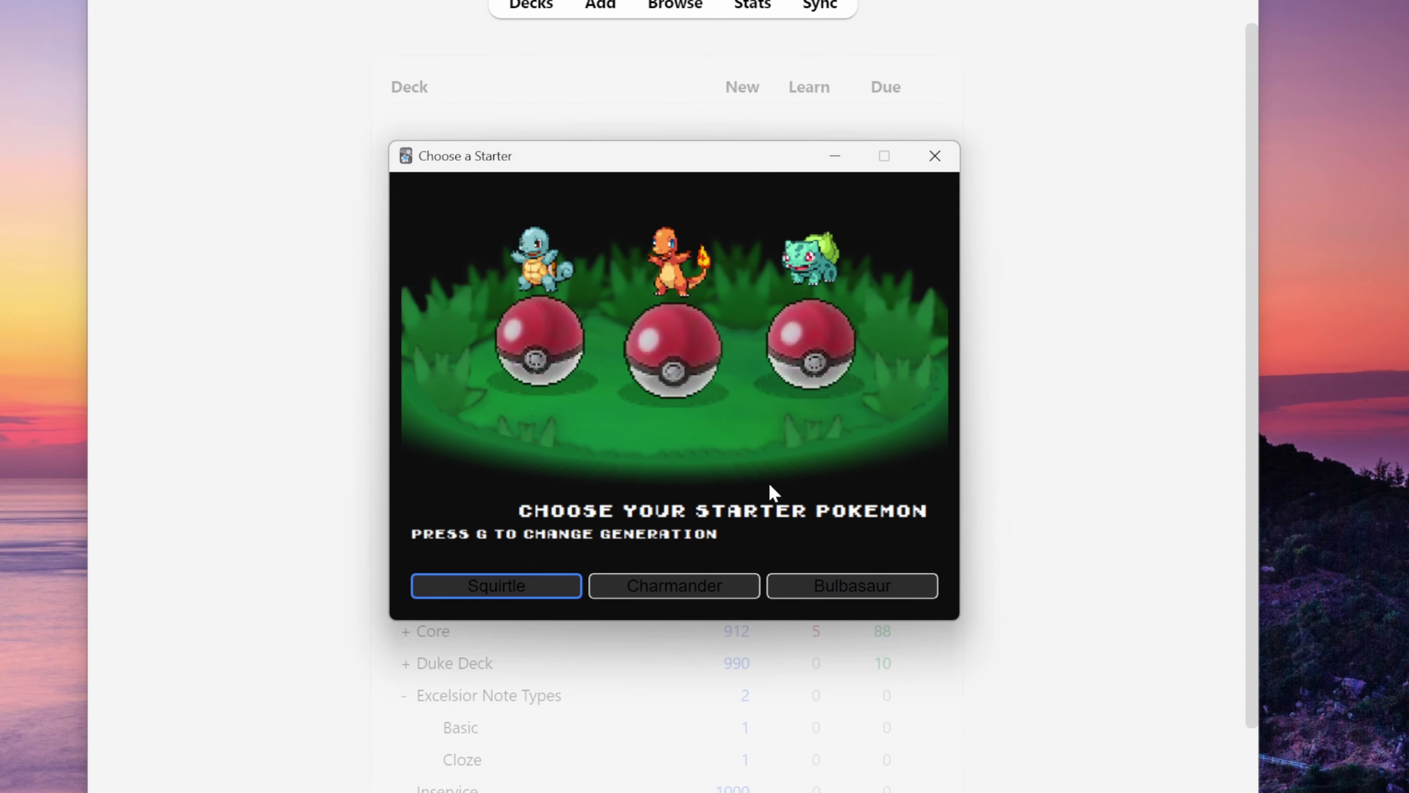
key("g")
key("Return")
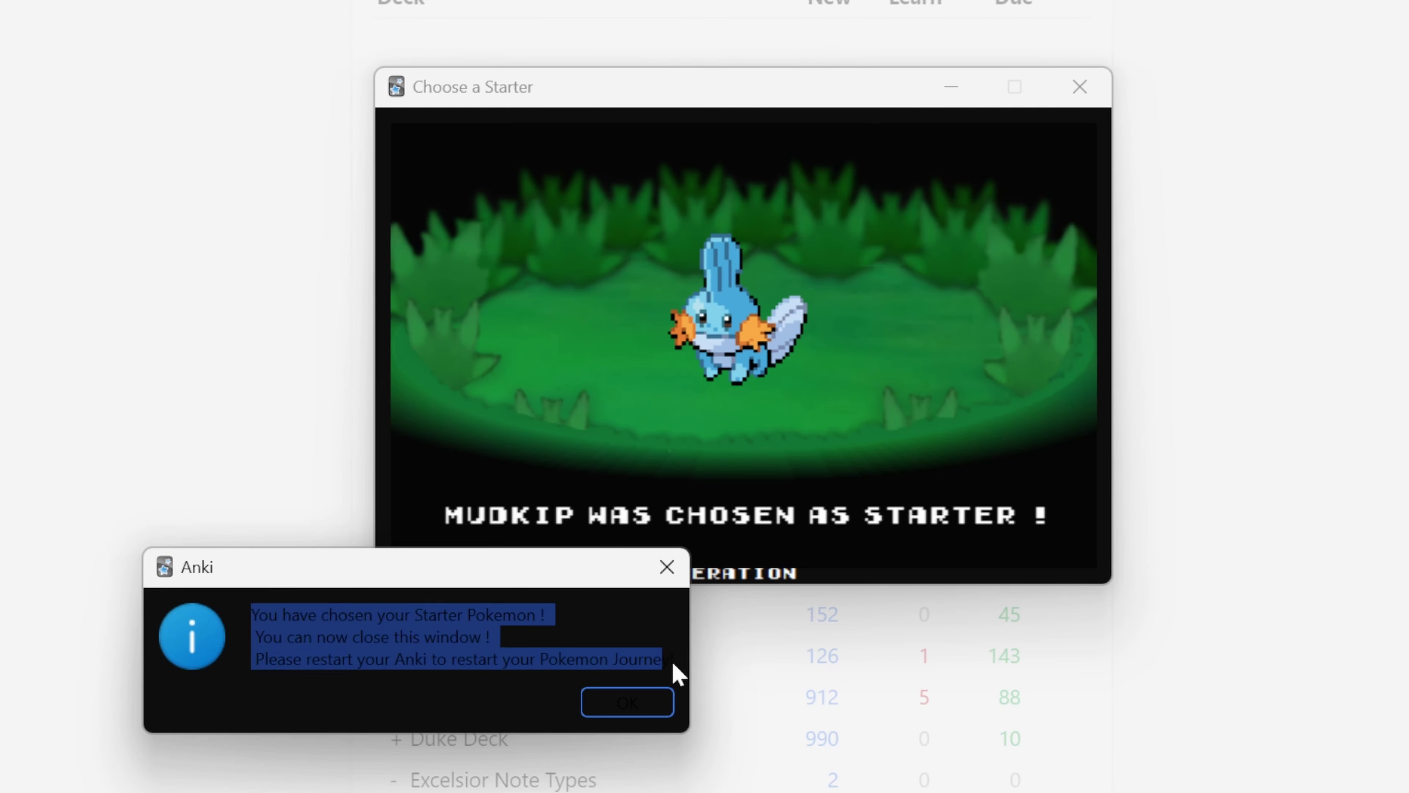
left_click_drag(673, 671, 293, 625)
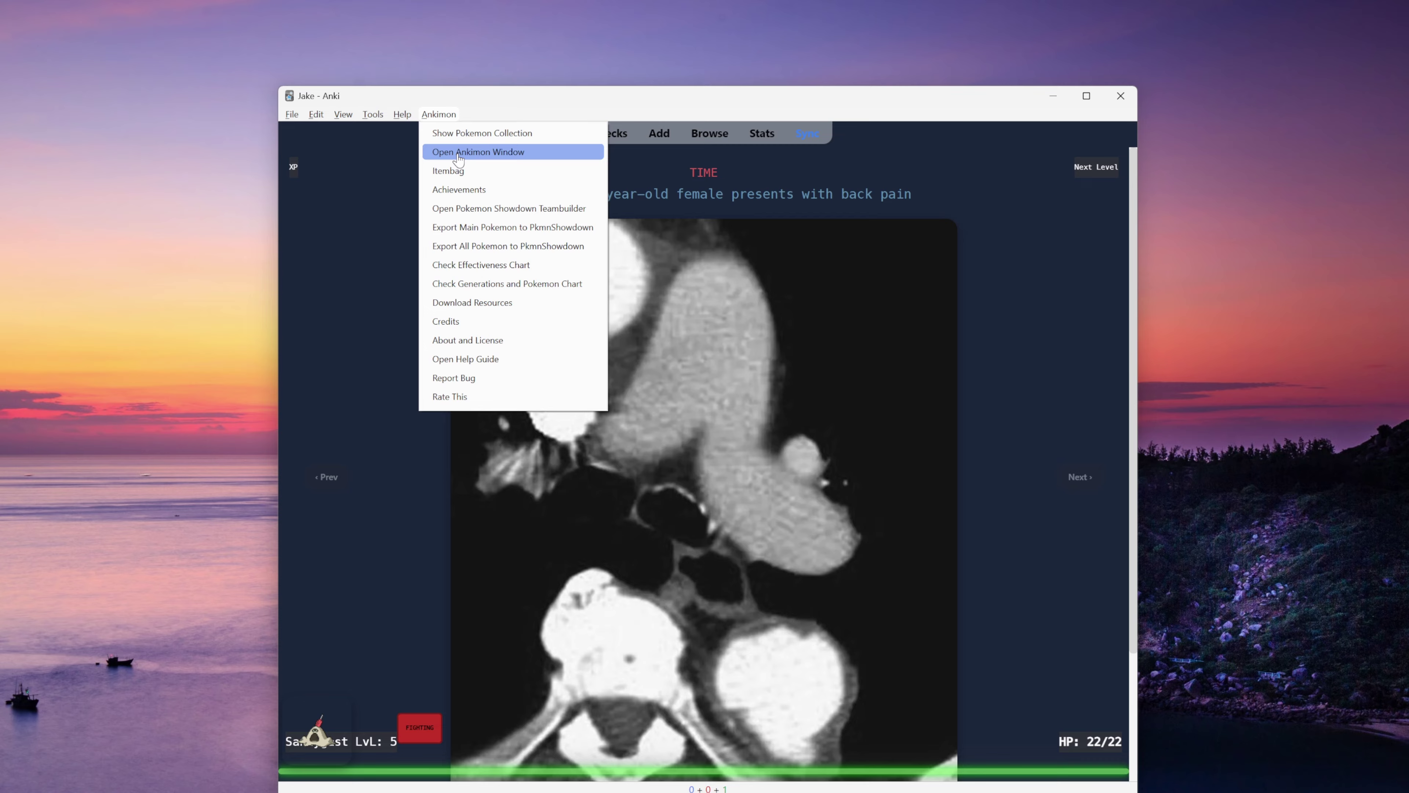
Step: Open Ankimon's Captured Pokemon window, enlarge it and scroll to Mudkip's entry
left_click(430, 206)
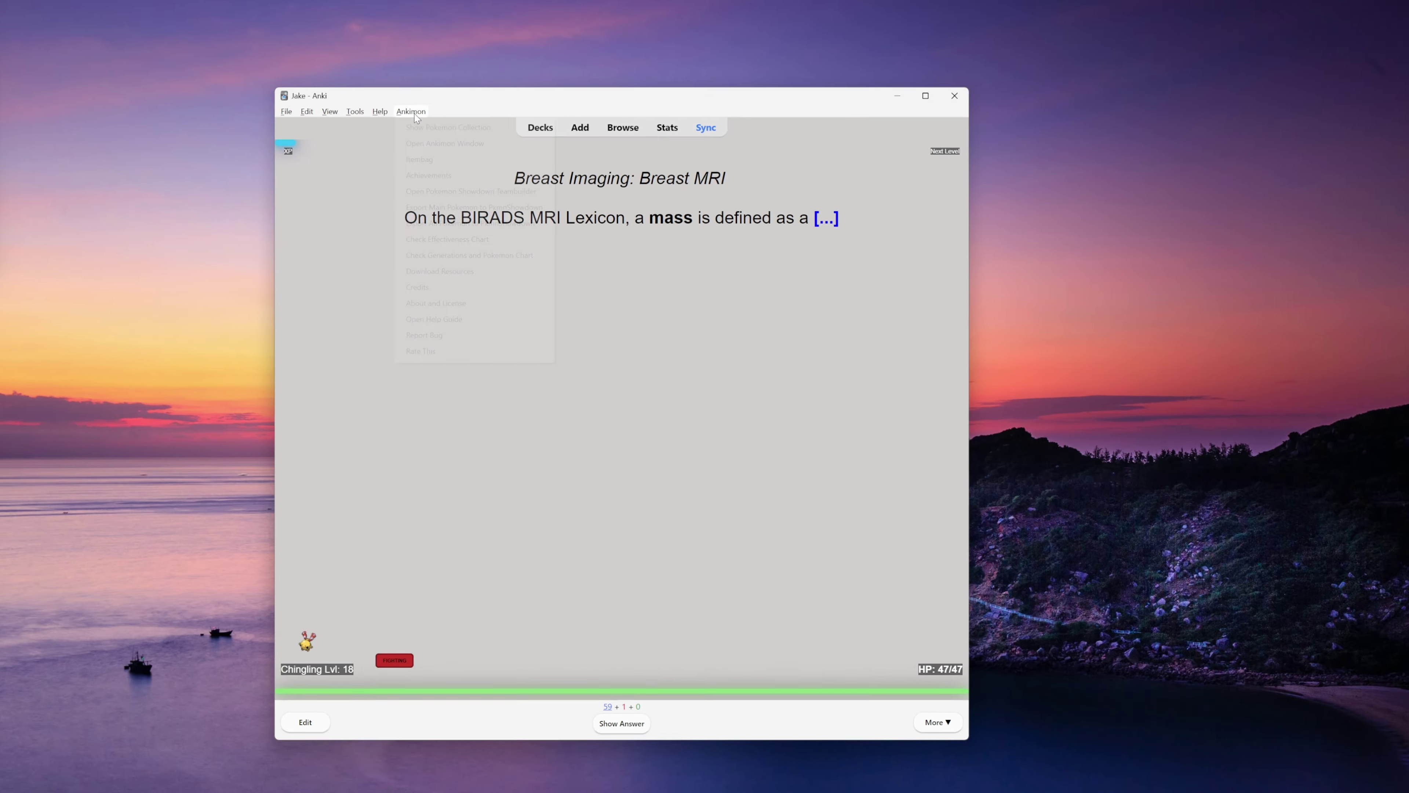
left_click(1256, 60)
left_click(454, 105)
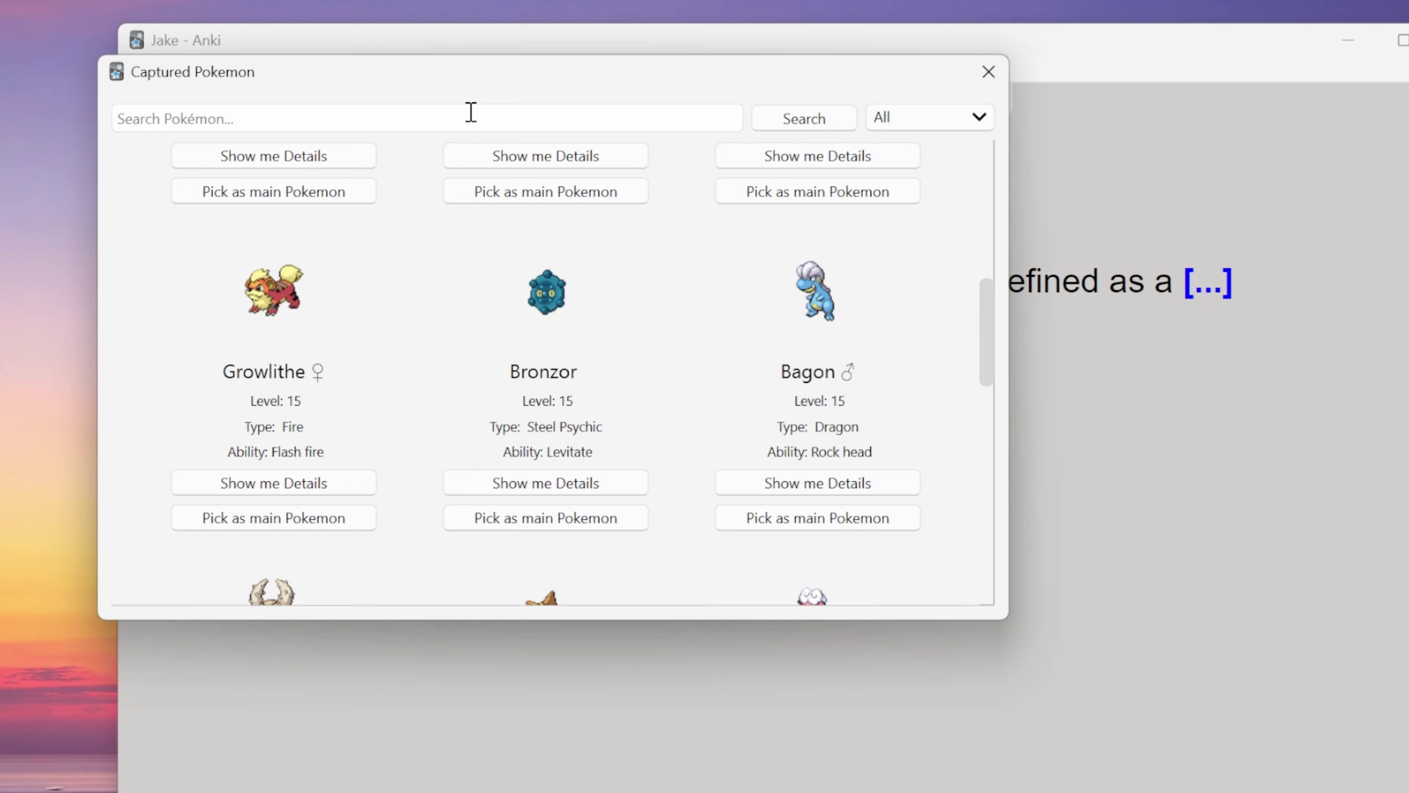
left_click_drag(1009, 619, 1404, 792)
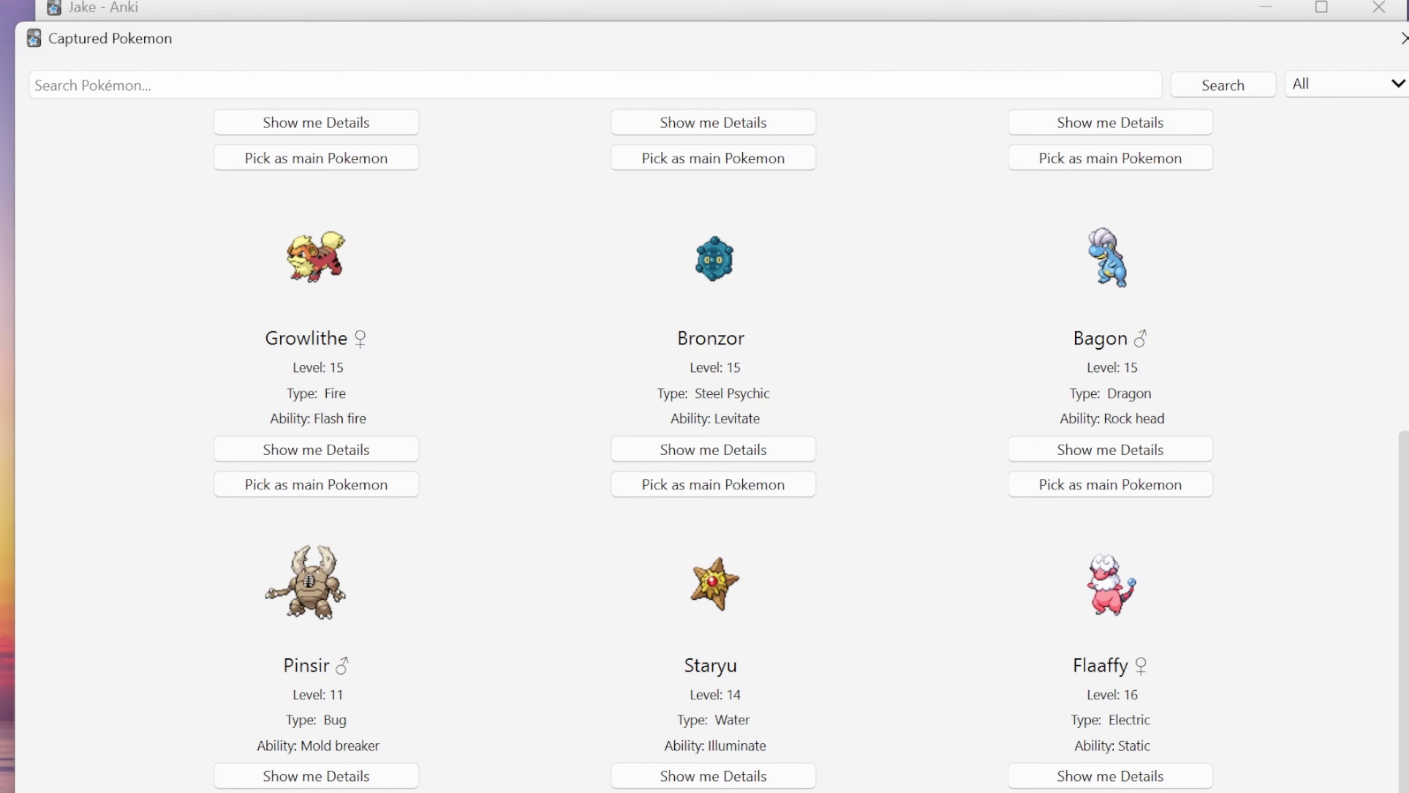
scroll(966, 699, "up", 10)
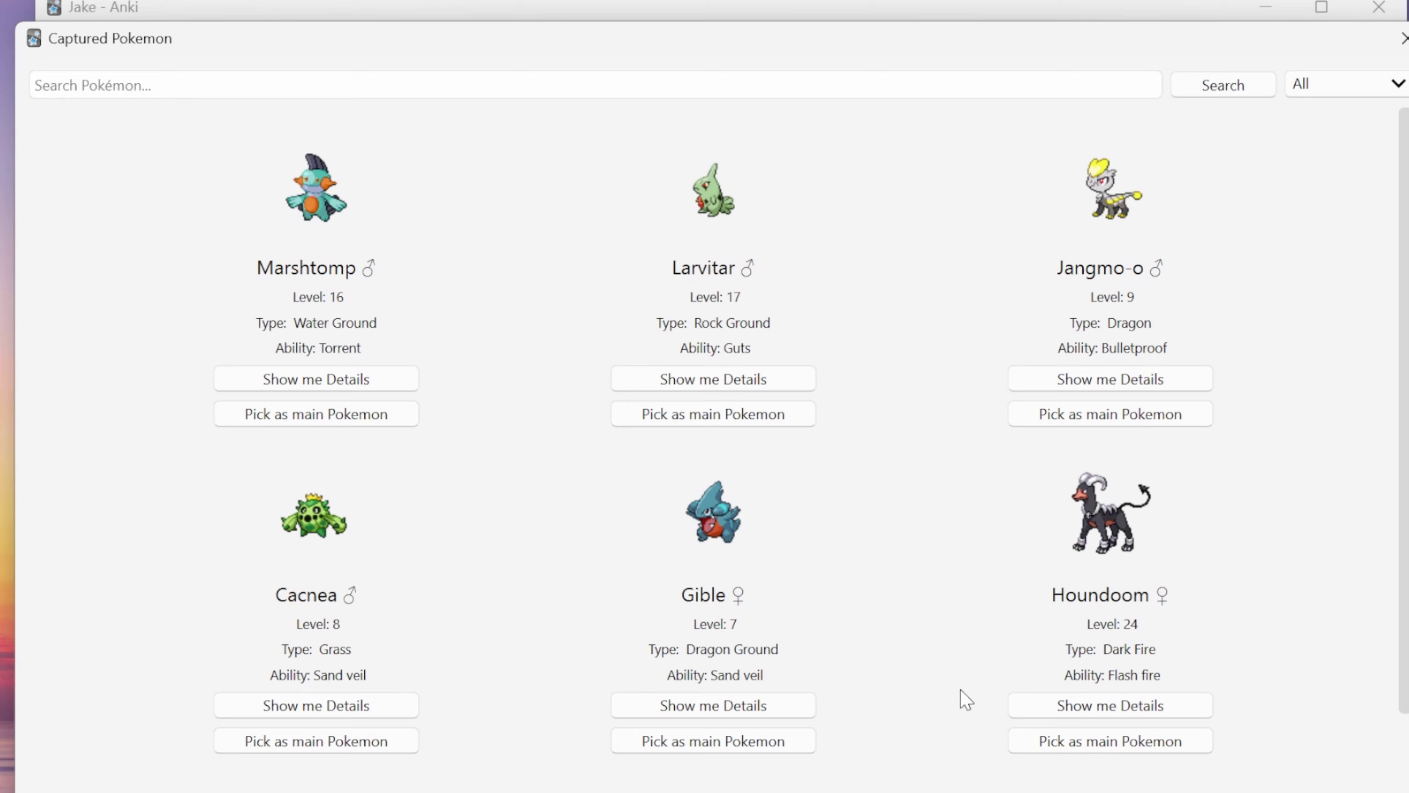
scroll(965, 699, "down", 8)
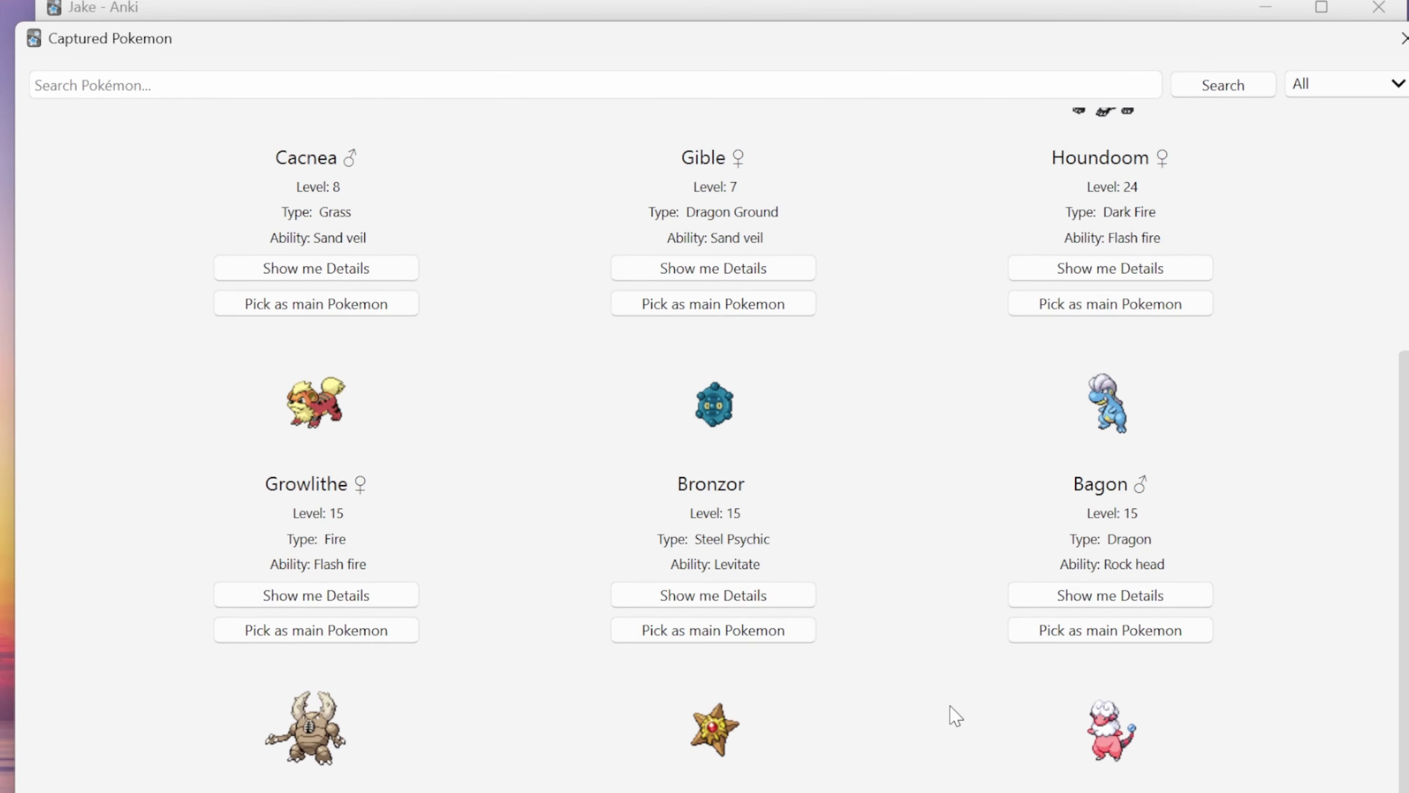
scroll(954, 714, "down", 5)
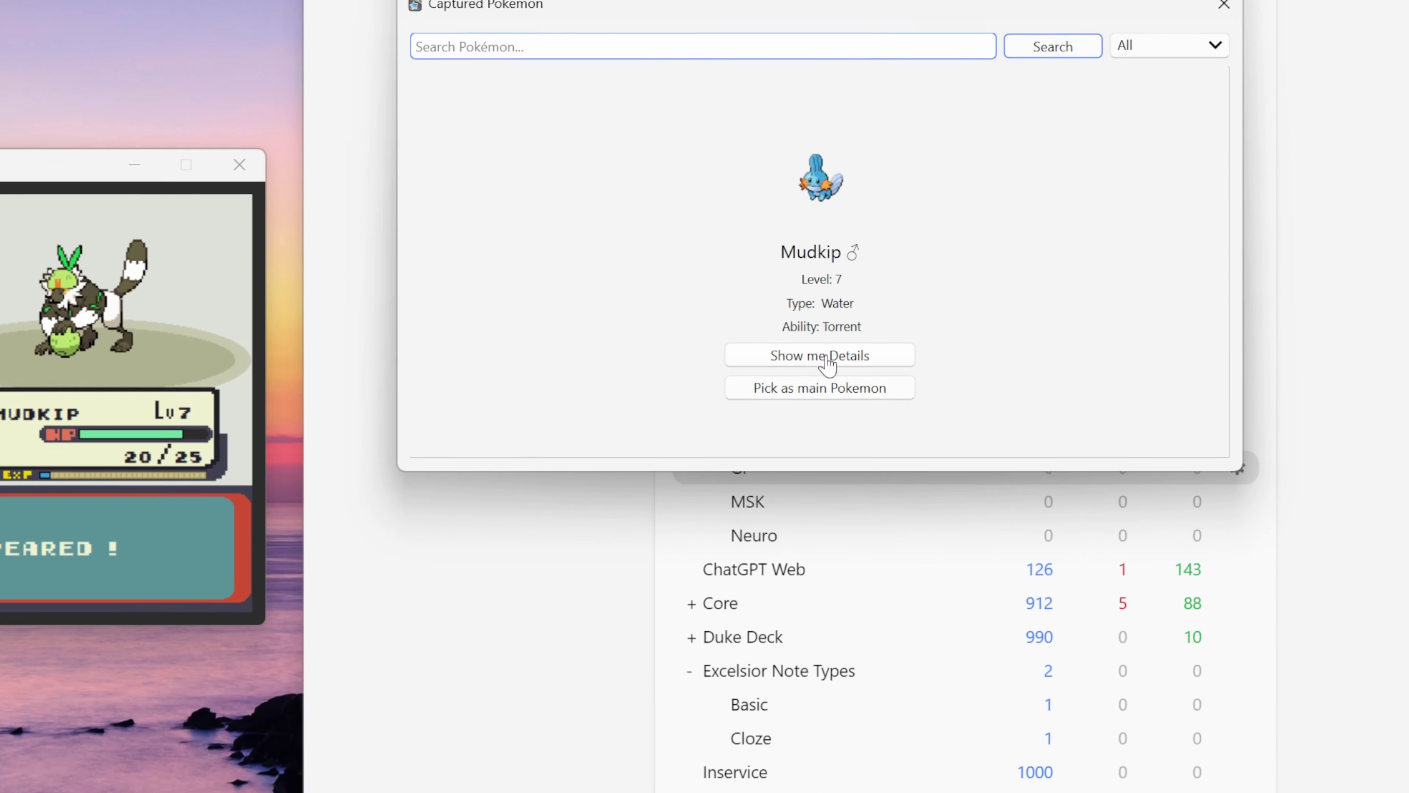
Step: View Mudkip's details and its moves' power, accuracy and PP
left_click(827, 357)
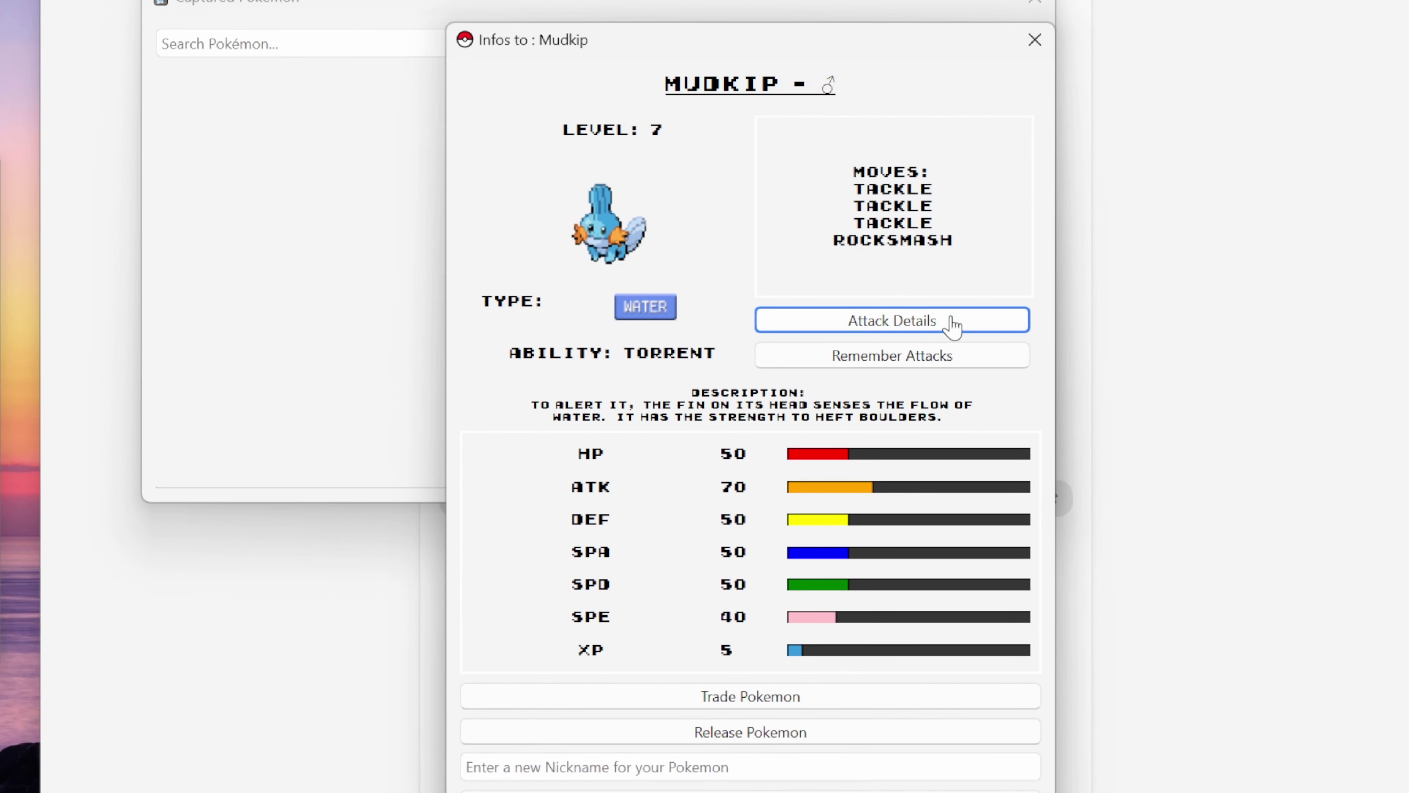
left_click(949, 323)
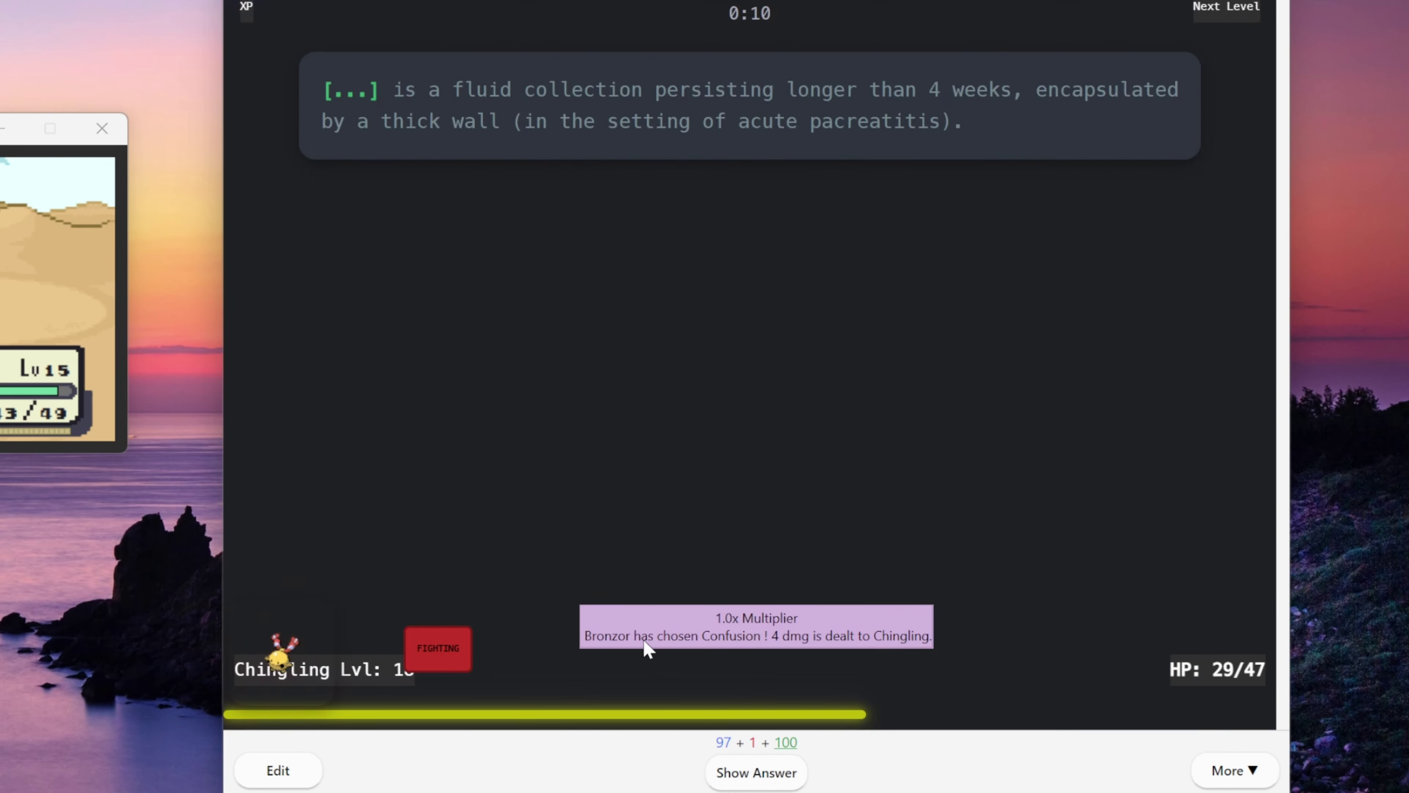
Step: Answer the current review card with the space key
key("space")
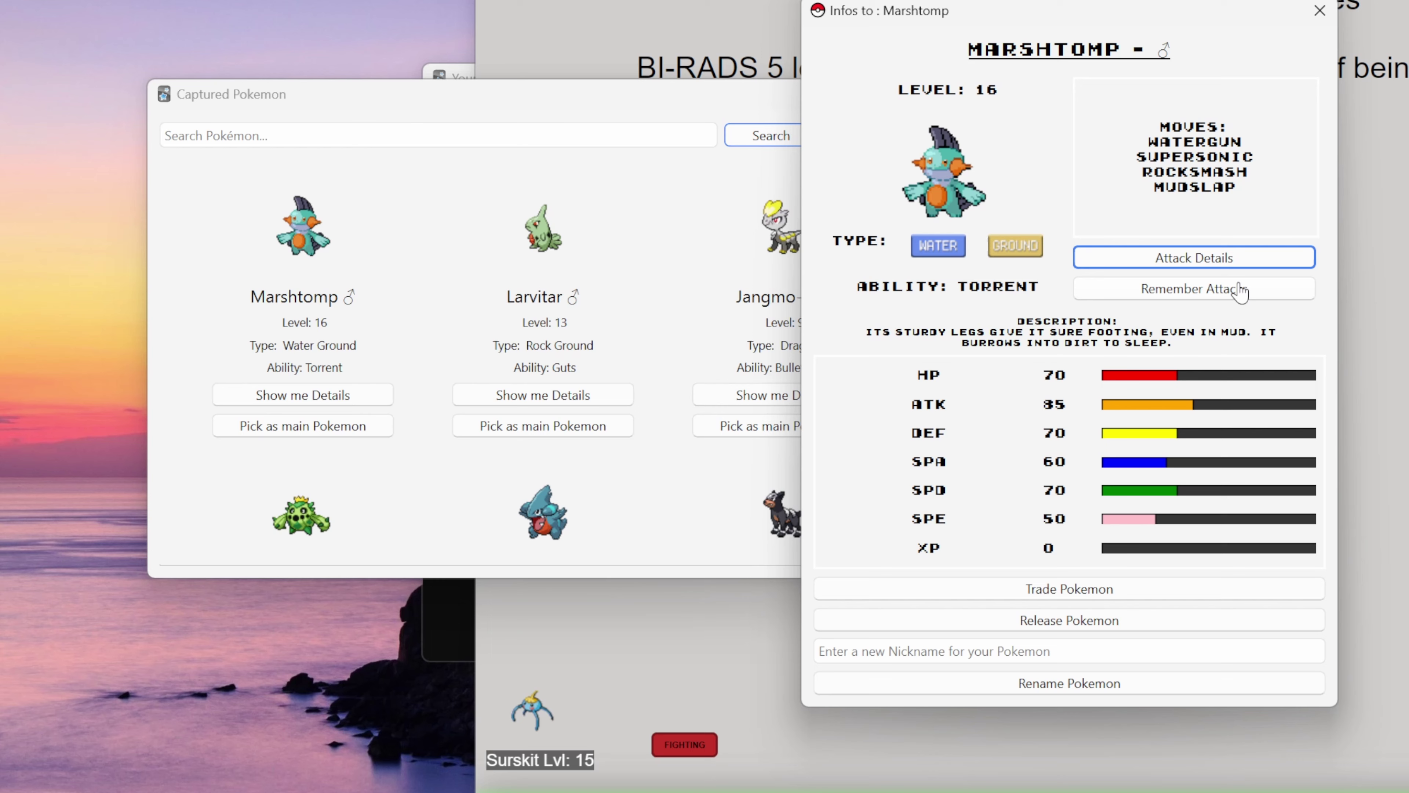
Step: Teach Marshtomp Mud Shot in place of Mud-Slap via Remember Attacks
left_click(1234, 290)
scroll(613, 340, "down", 3)
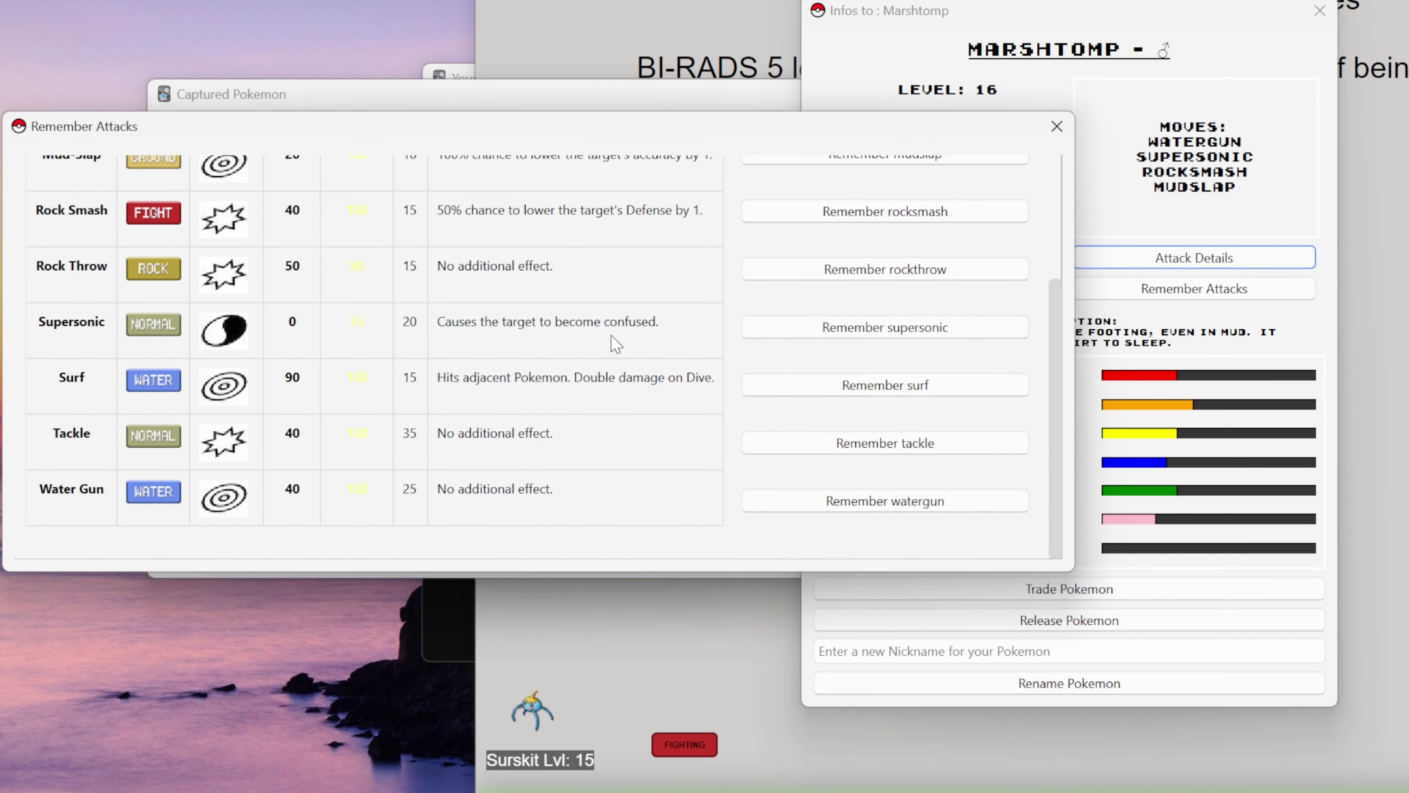
scroll(619, 348, "up", 3)
left_click(895, 280)
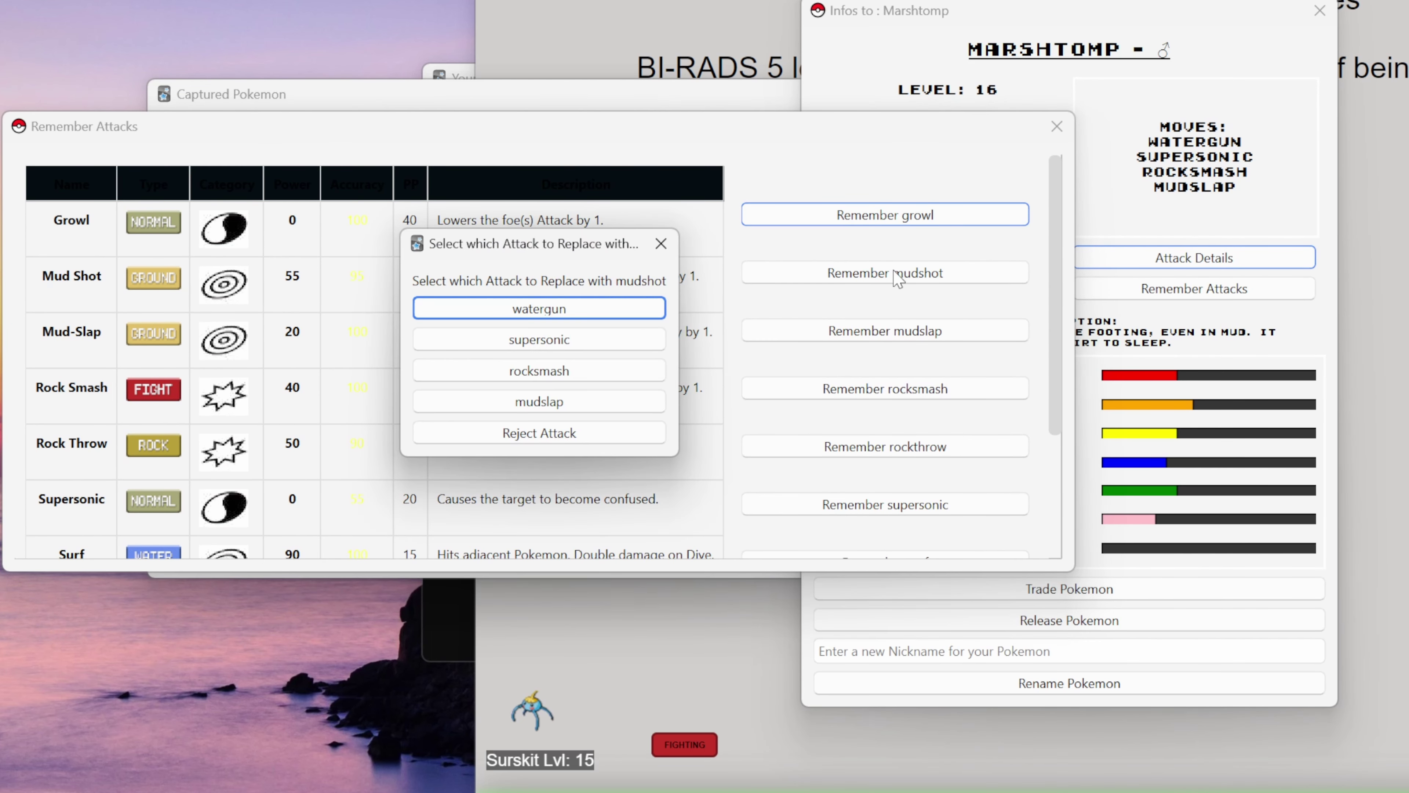
left_click(575, 399)
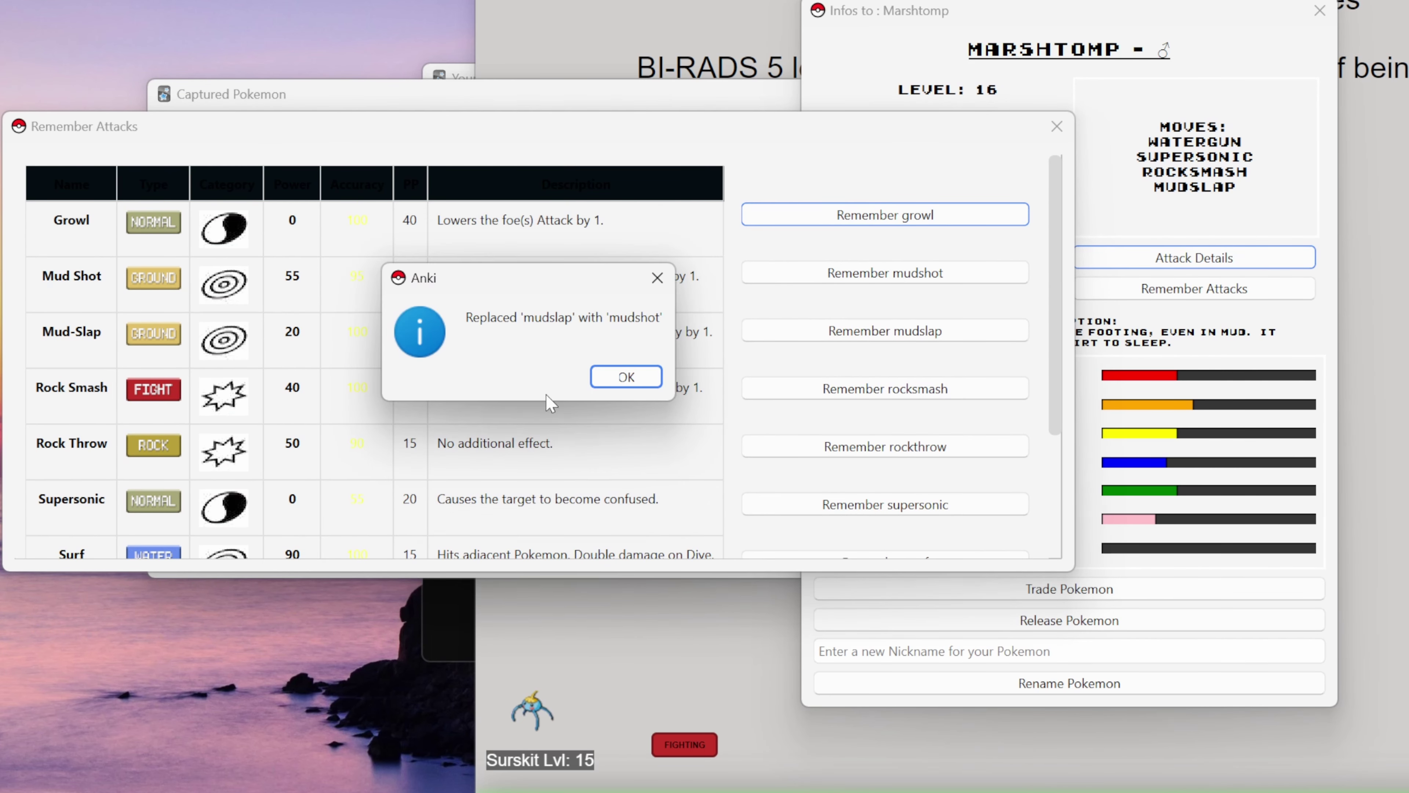
left_click(618, 380)
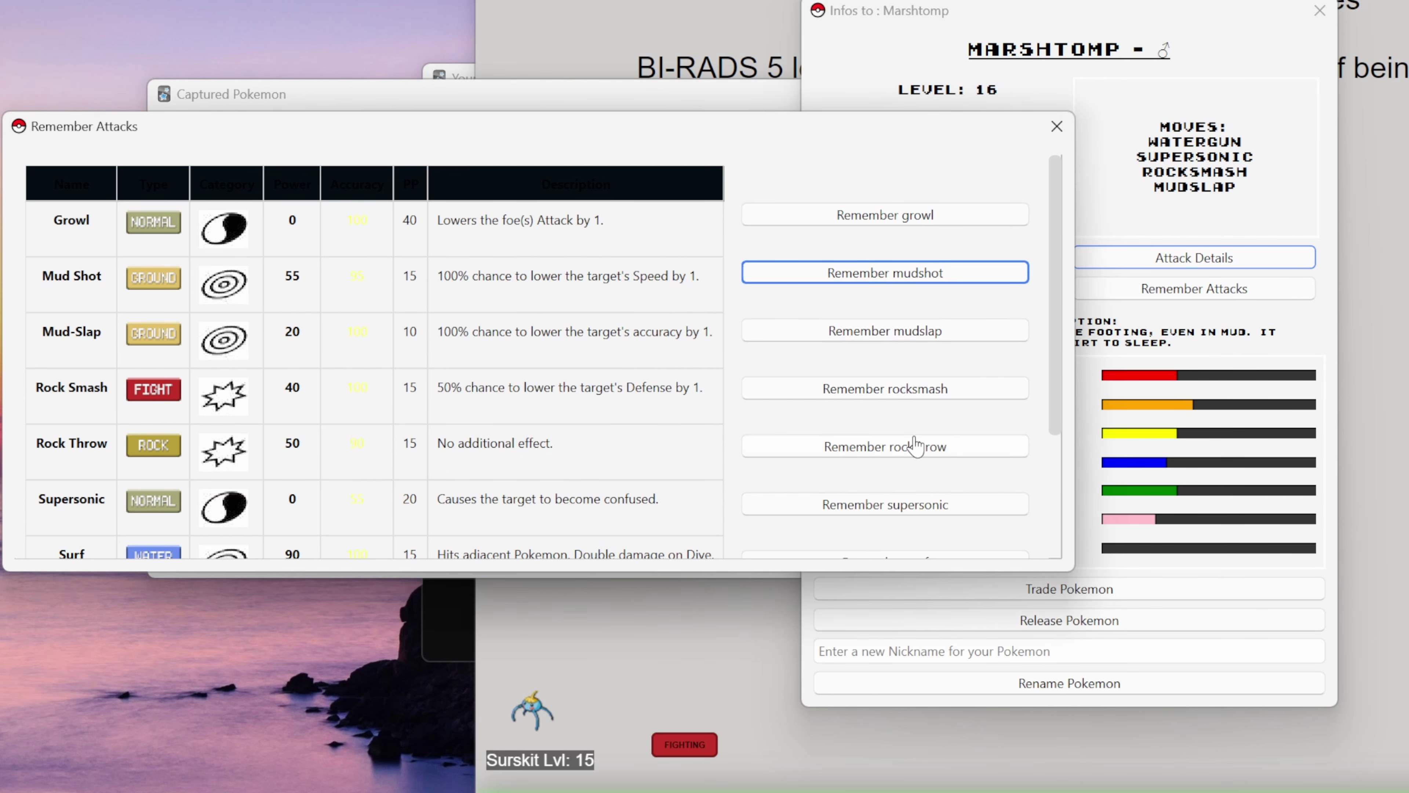
Step: Teach Marshtomp Rock Throw in place of Rock Smash
left_click(910, 455)
left_click(569, 376)
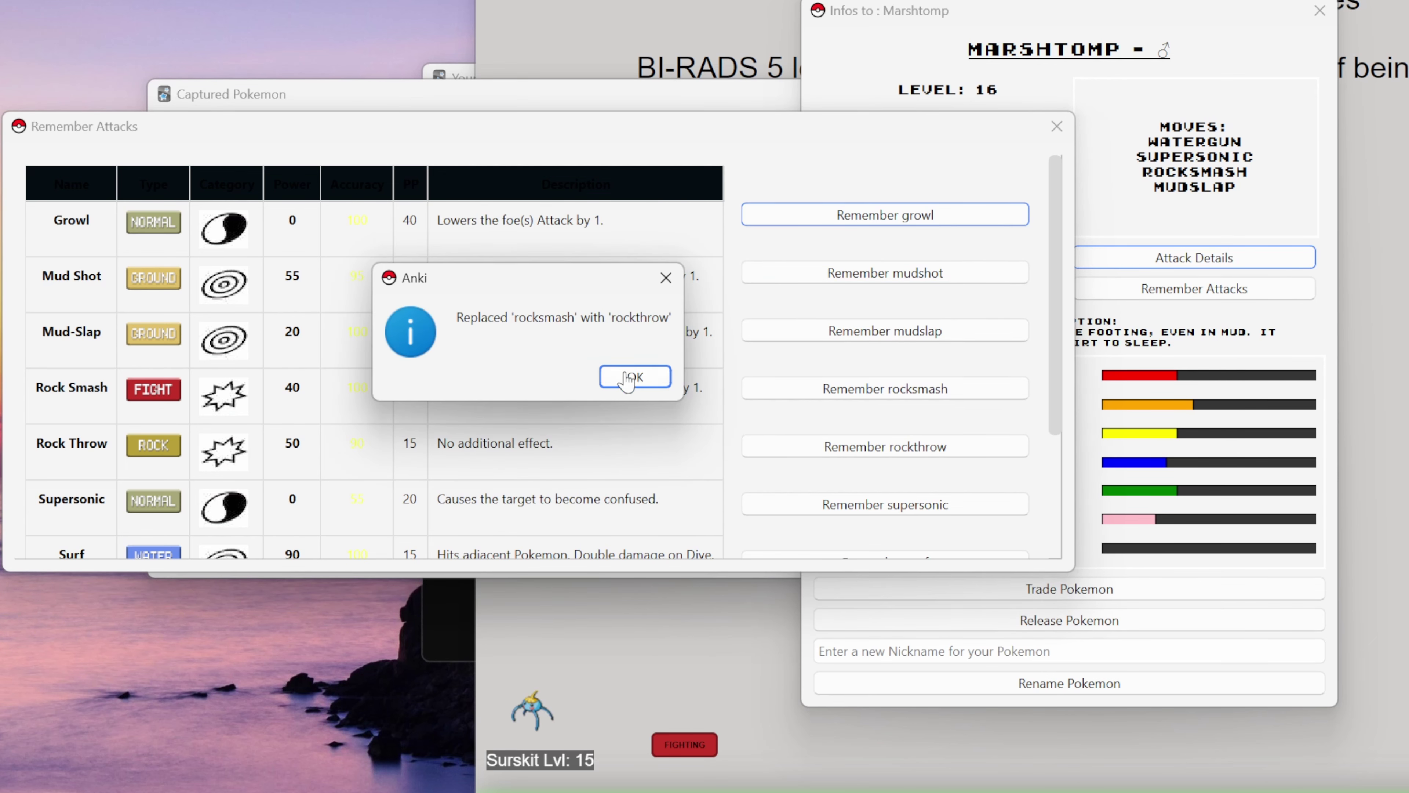
left_click(628, 378)
Step: Teach Marshtomp Surf in place of Water Gun, then pick Surf again over Supersonic
scroll(920, 428, "down", 3)
left_click(921, 404)
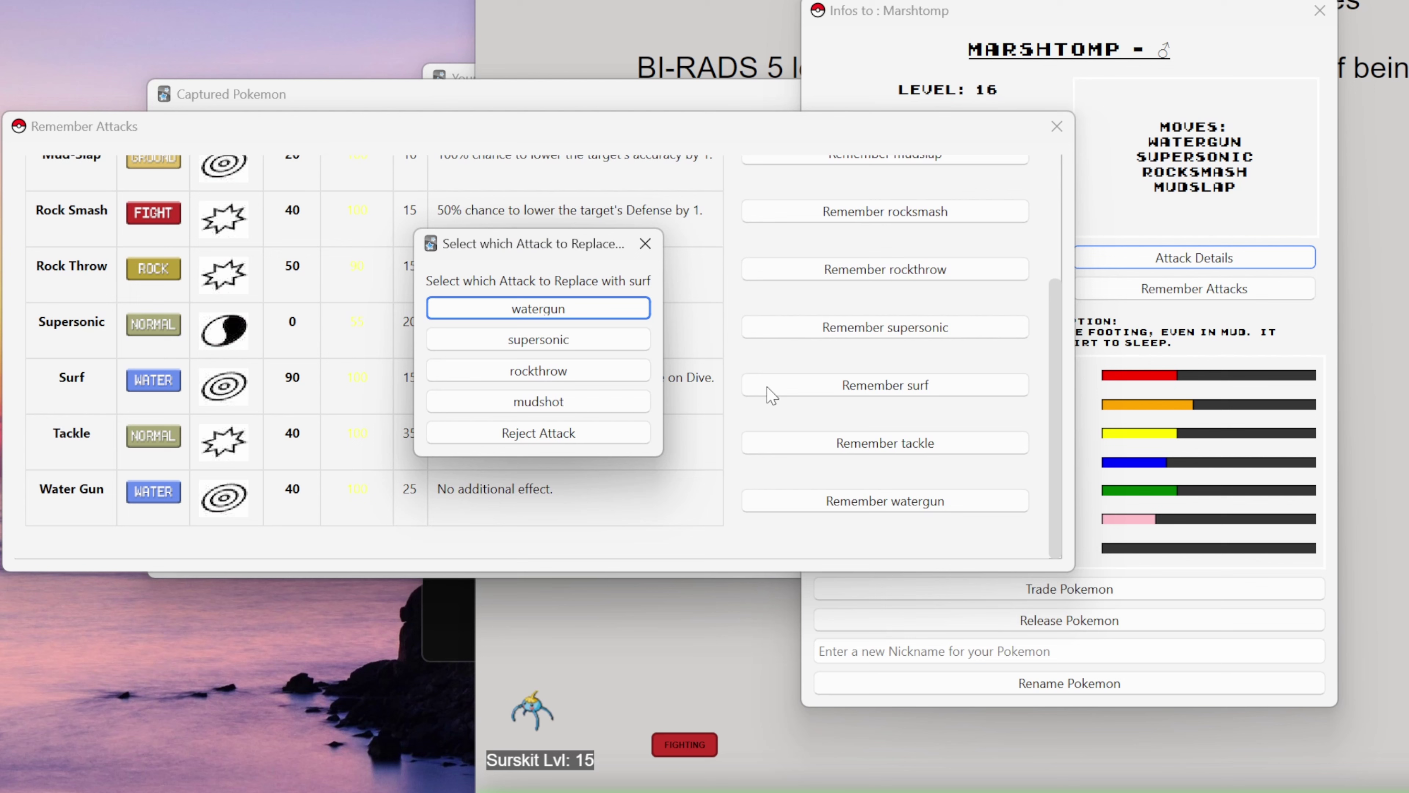
left_click(550, 311)
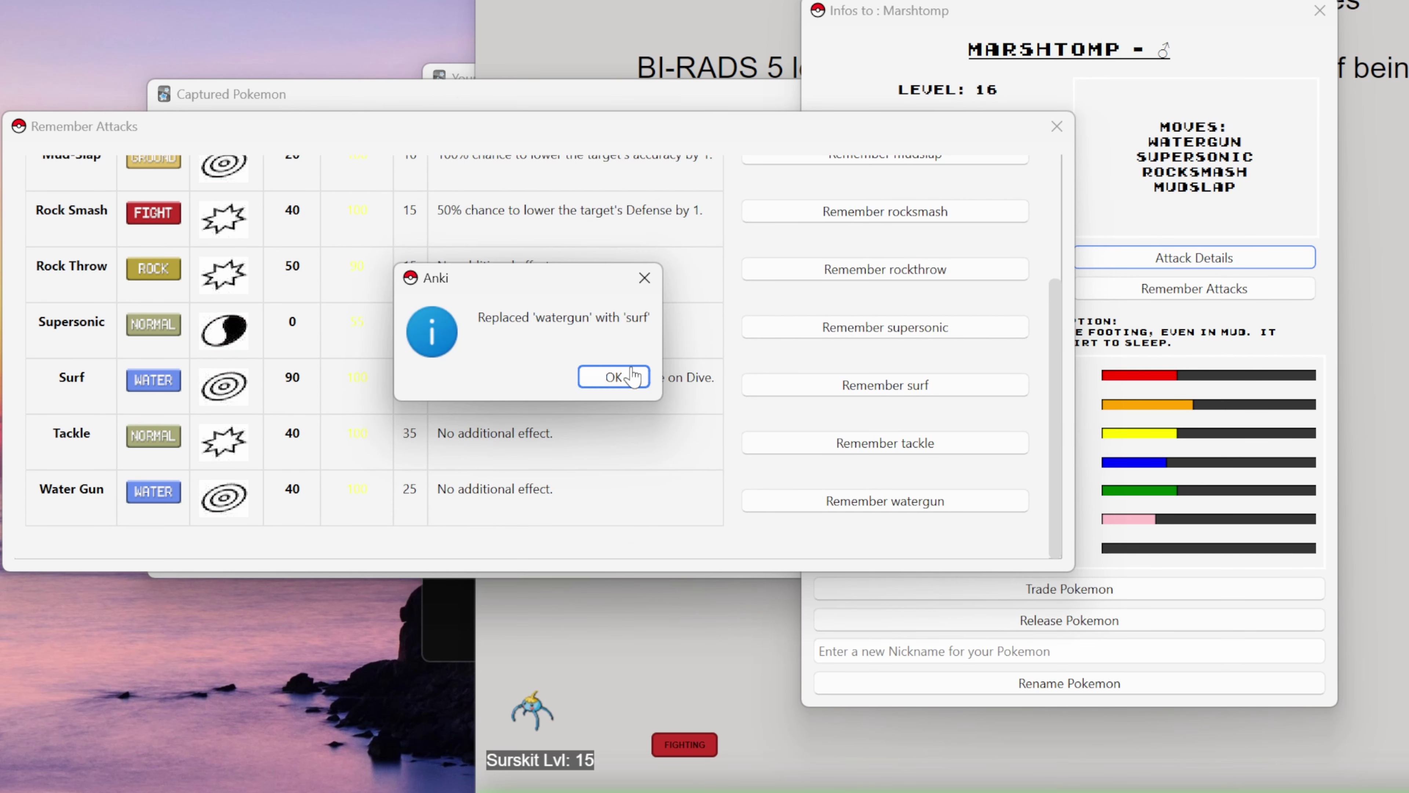
left_click(616, 377)
left_click(906, 389)
left_click(538, 339)
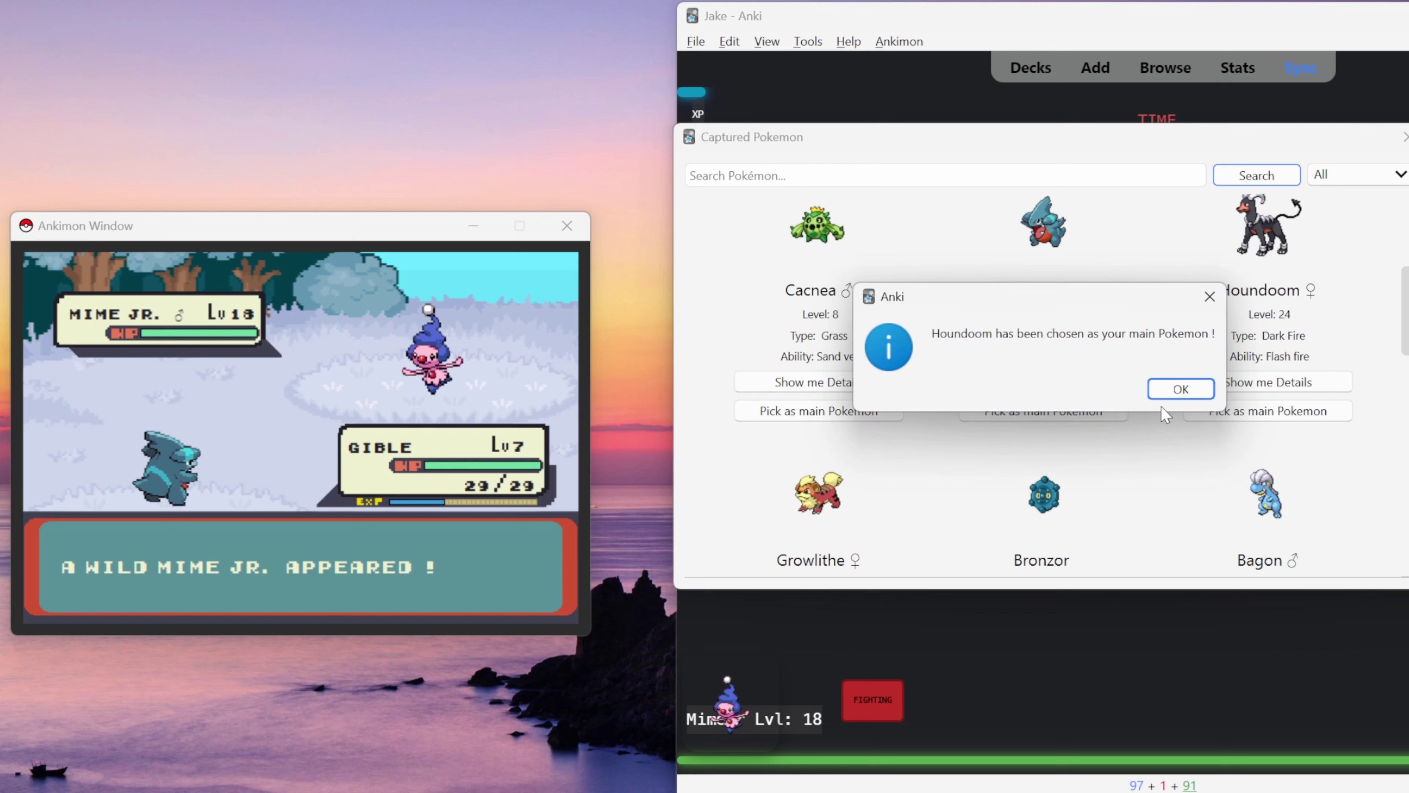
Step: Dismiss the main Pokémon confirmation and defeat the wild Sewaddle
left_click(1168, 391)
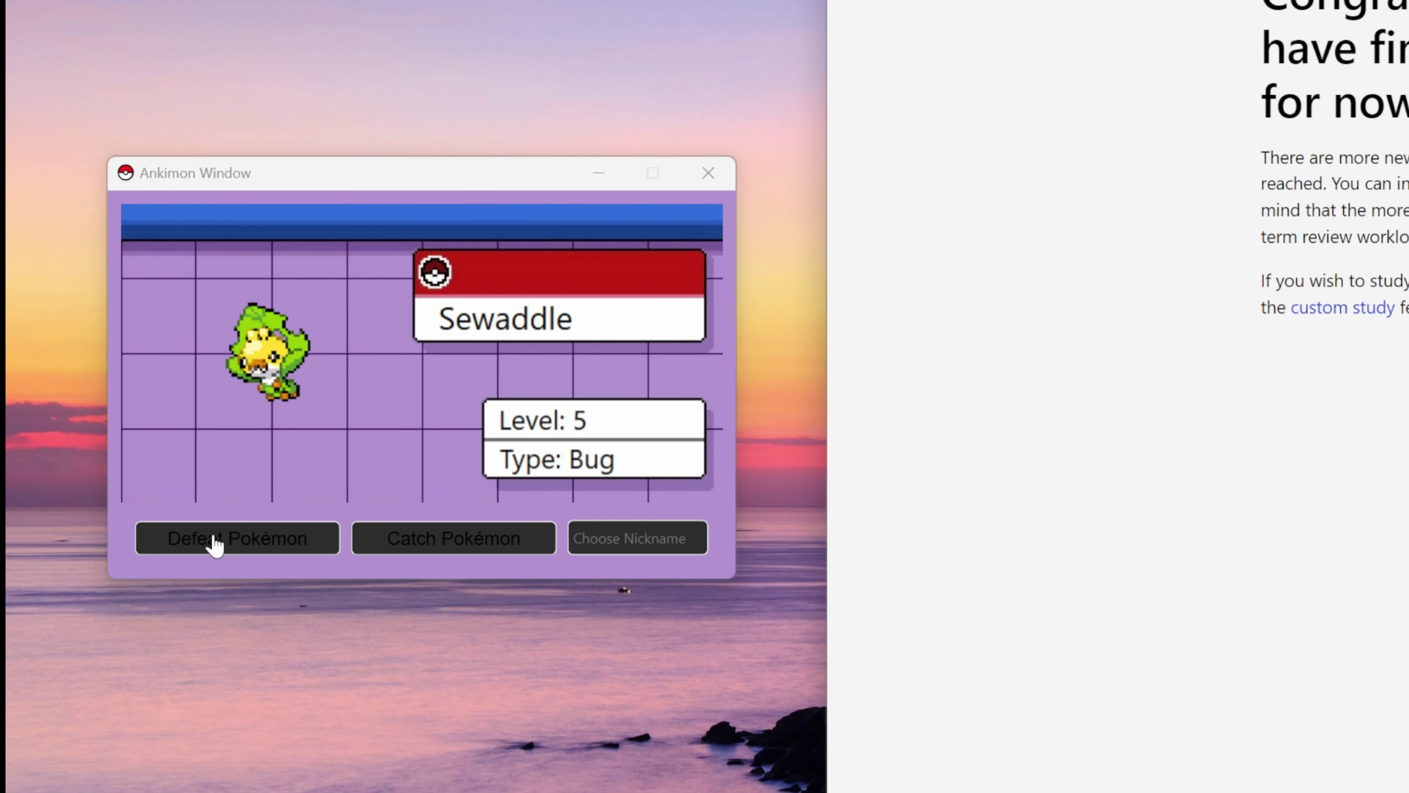
left_click(258, 542)
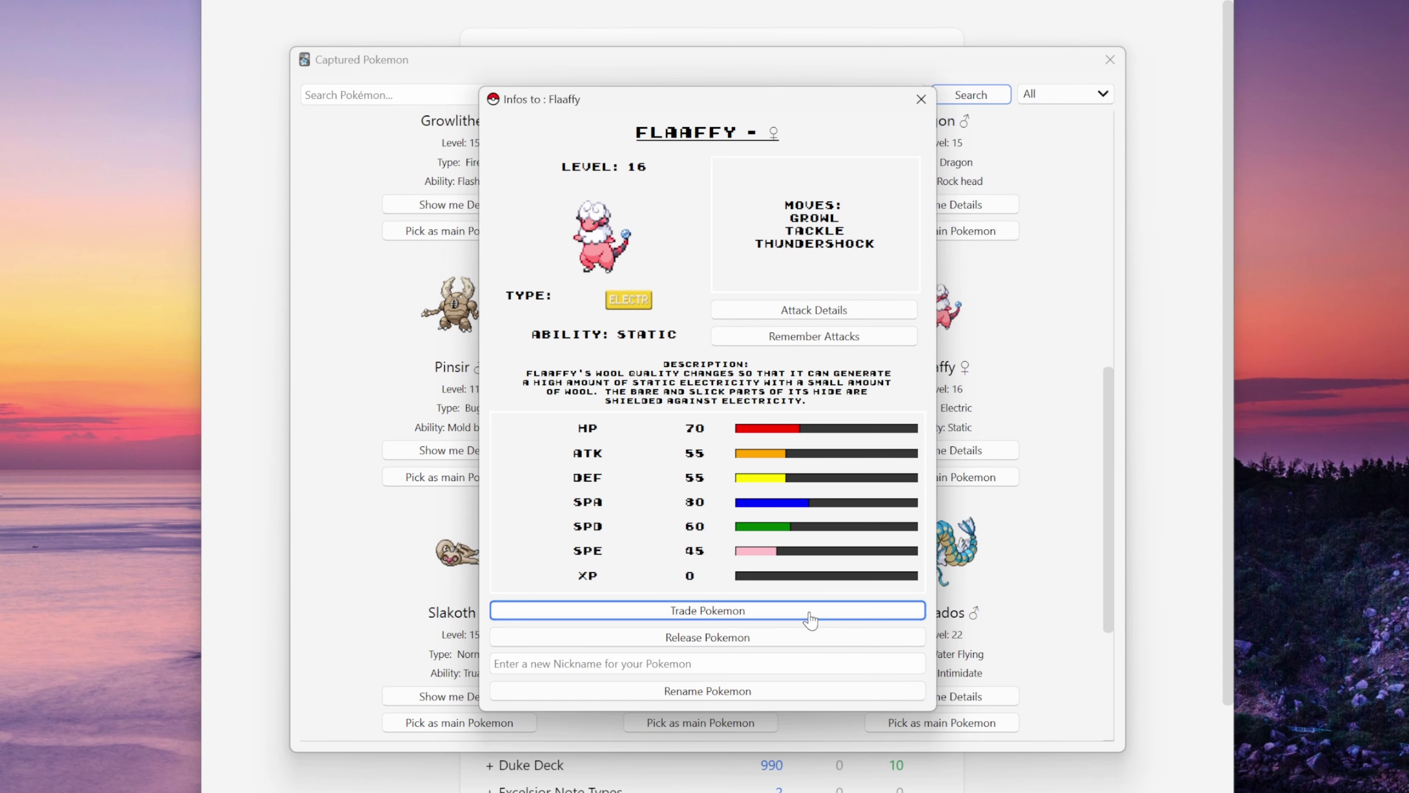
Step: Start a trade for Flaaffy, move the trade window aside, and close the rating thank-you popup
left_click(780, 613)
left_click_drag(582, 300, 687, 332)
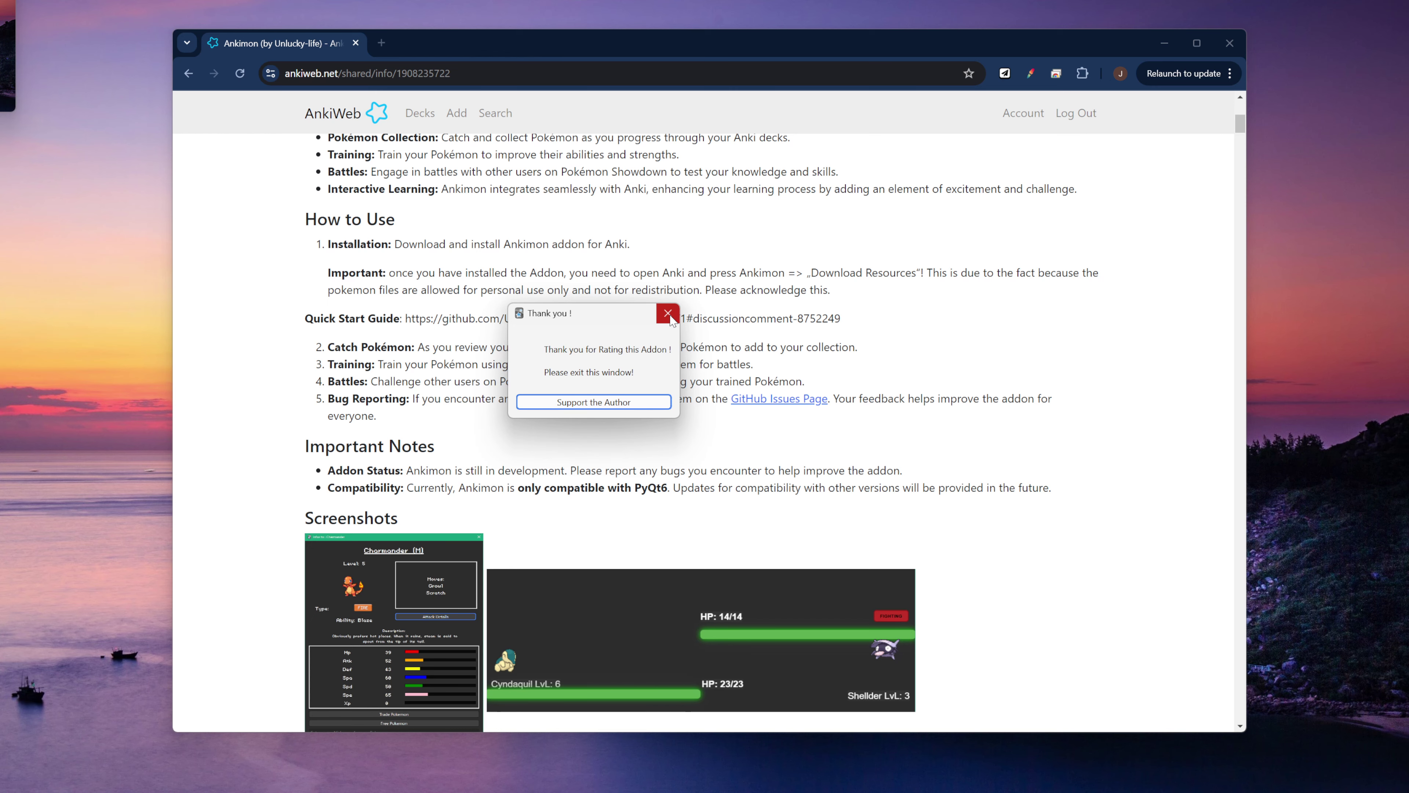
left_click(688, 329)
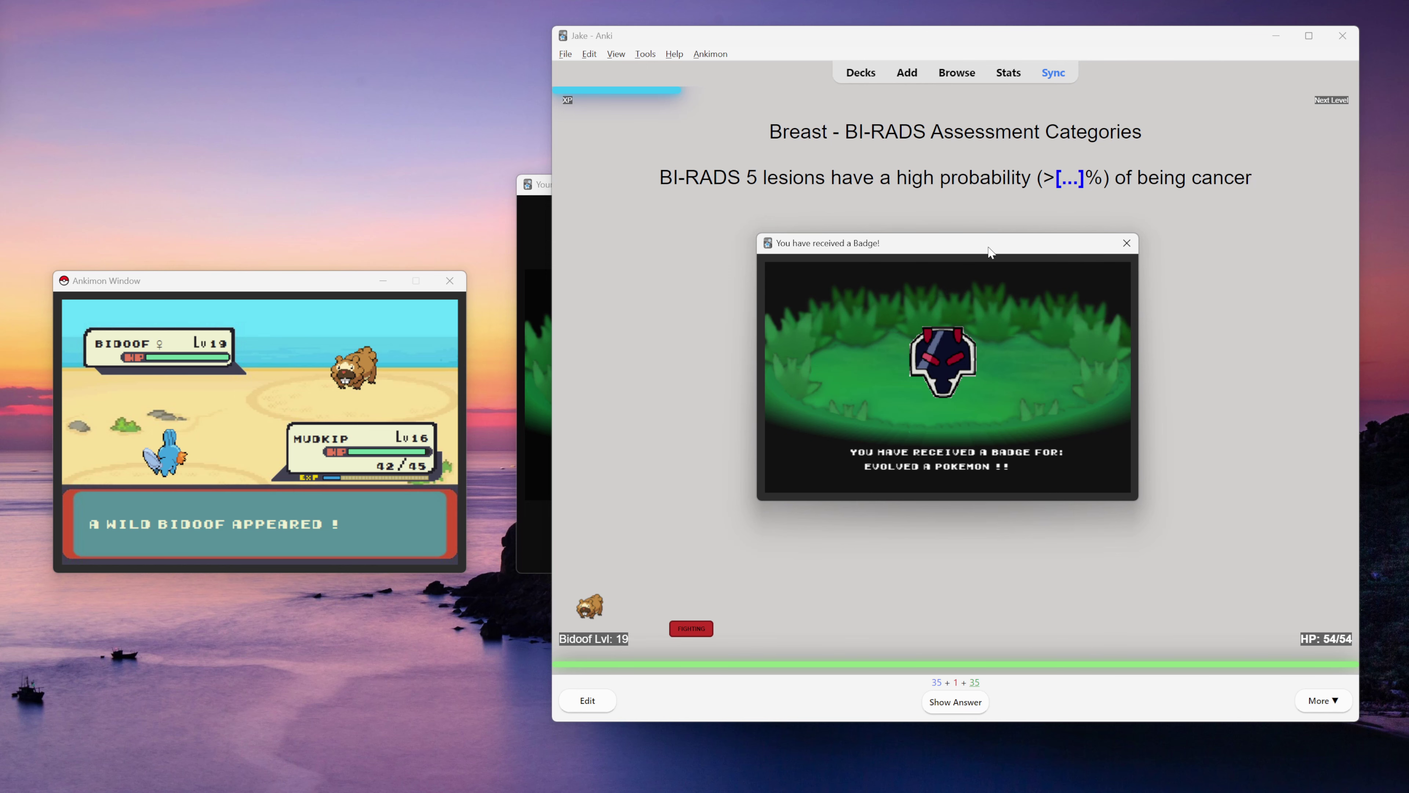
Step: Dismiss the evolution badge notice and view the Ankimon item bag
left_click_drag(950, 248, 914, 254)
left_click(1092, 249)
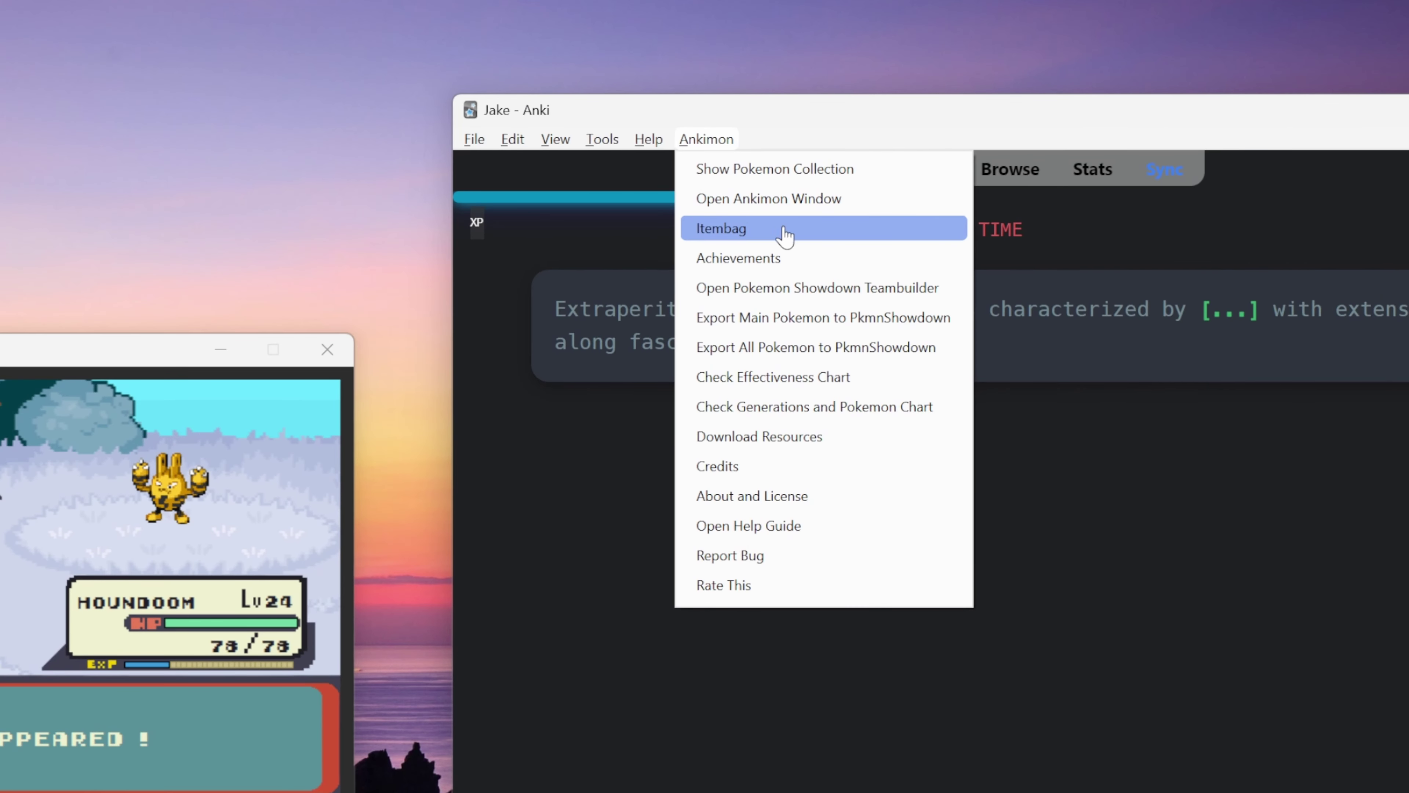
left_click(786, 236)
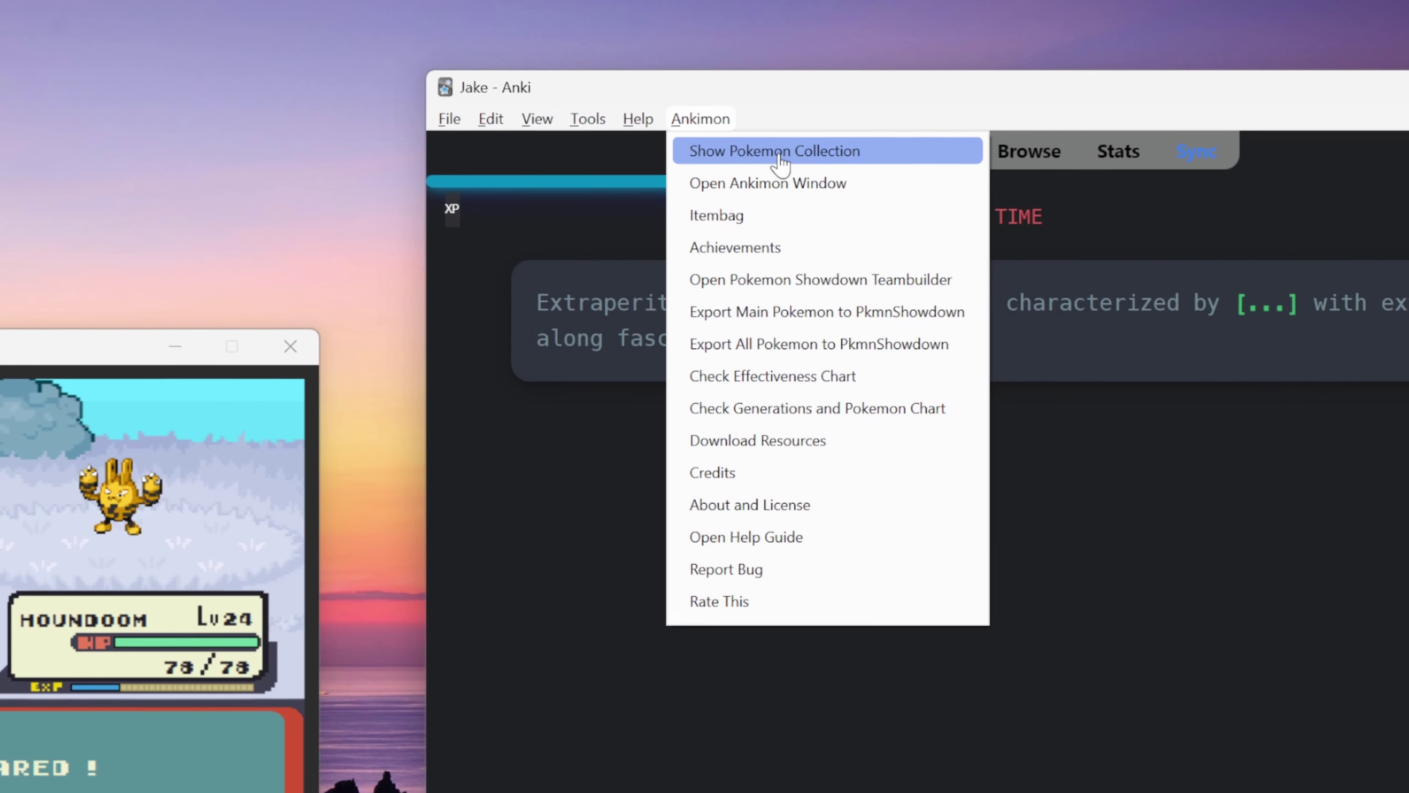
Step: Open Achievements and enlarge the window so all nine badges show
left_click(795, 258)
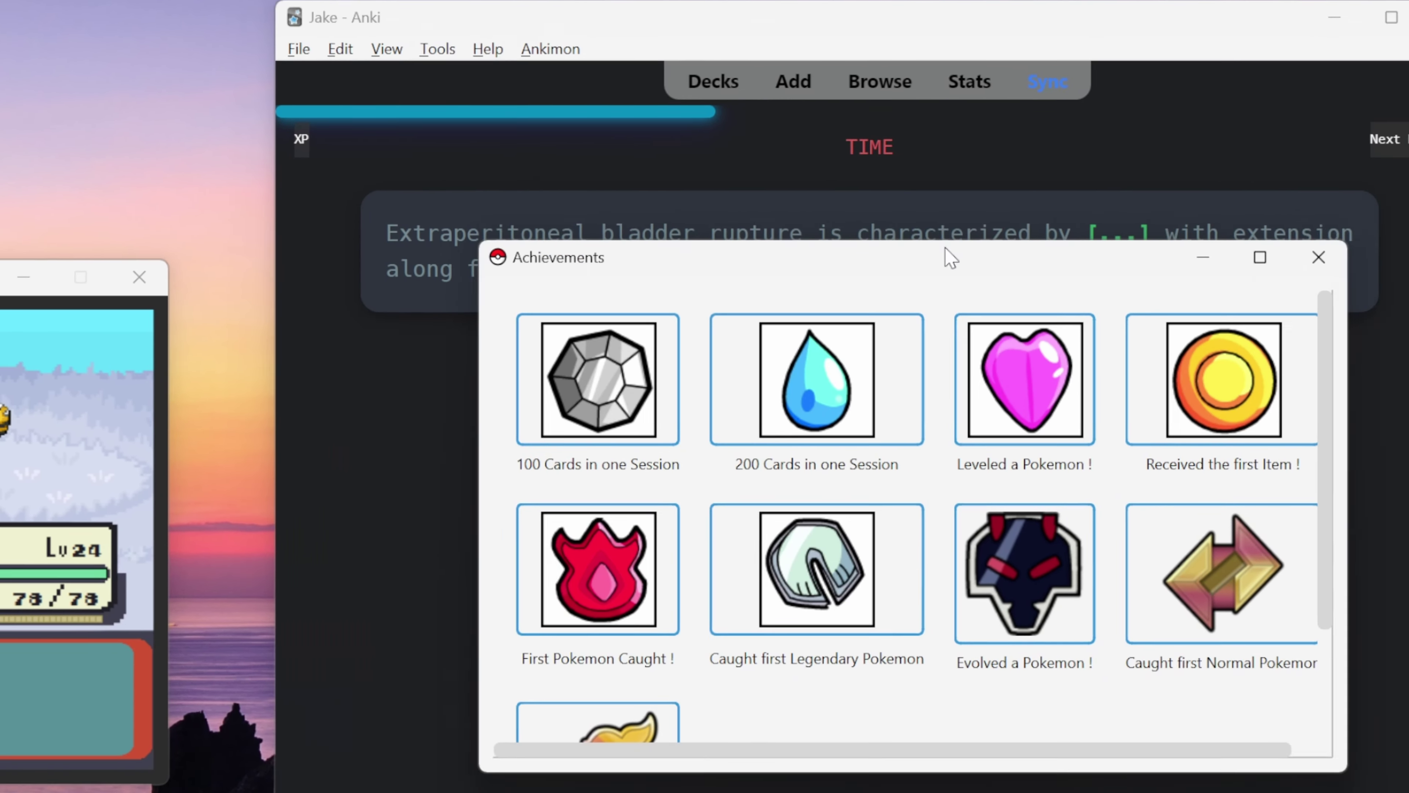
left_click_drag(1101, 329, 1107, 279)
left_click_drag(842, 146, 815, 42)
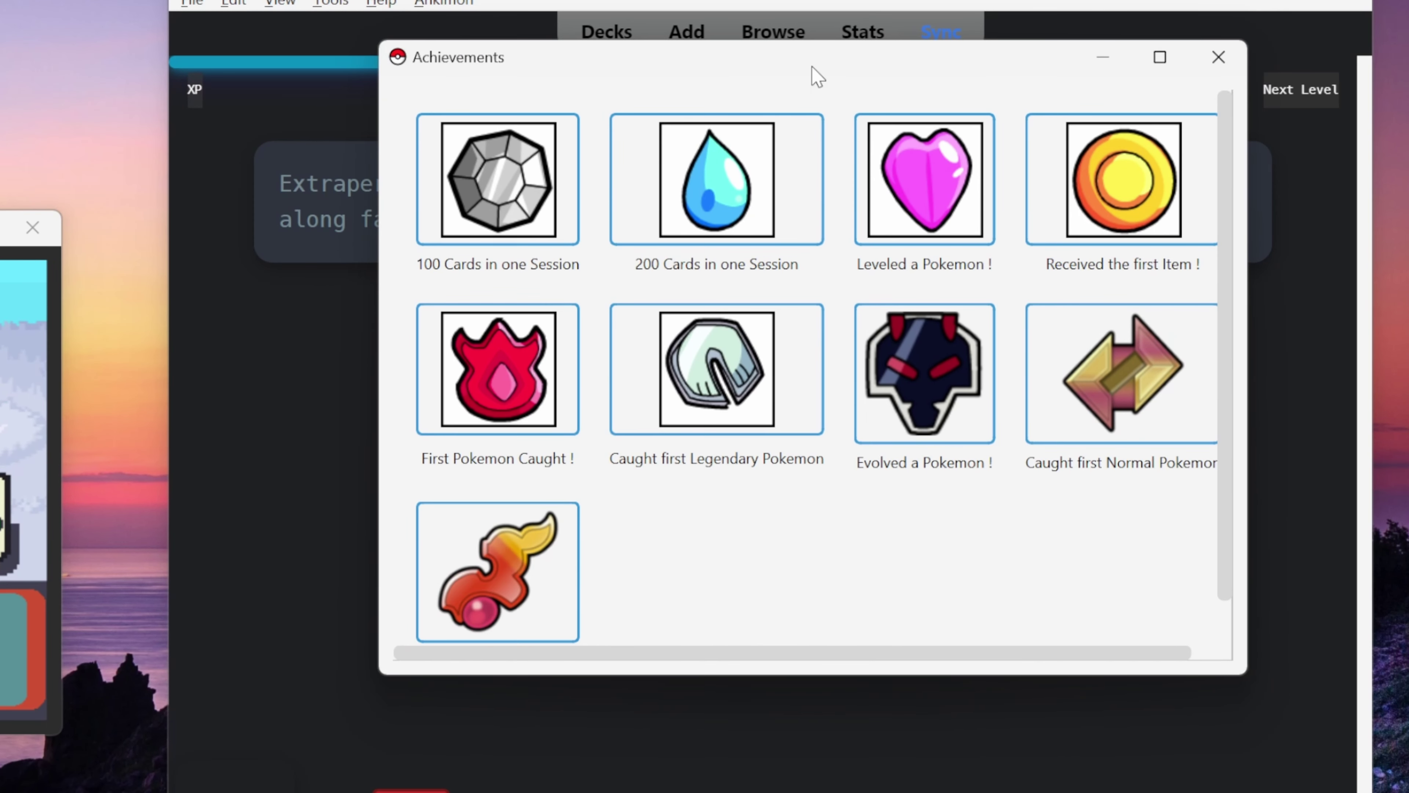
scroll(992, 443, "down", 1)
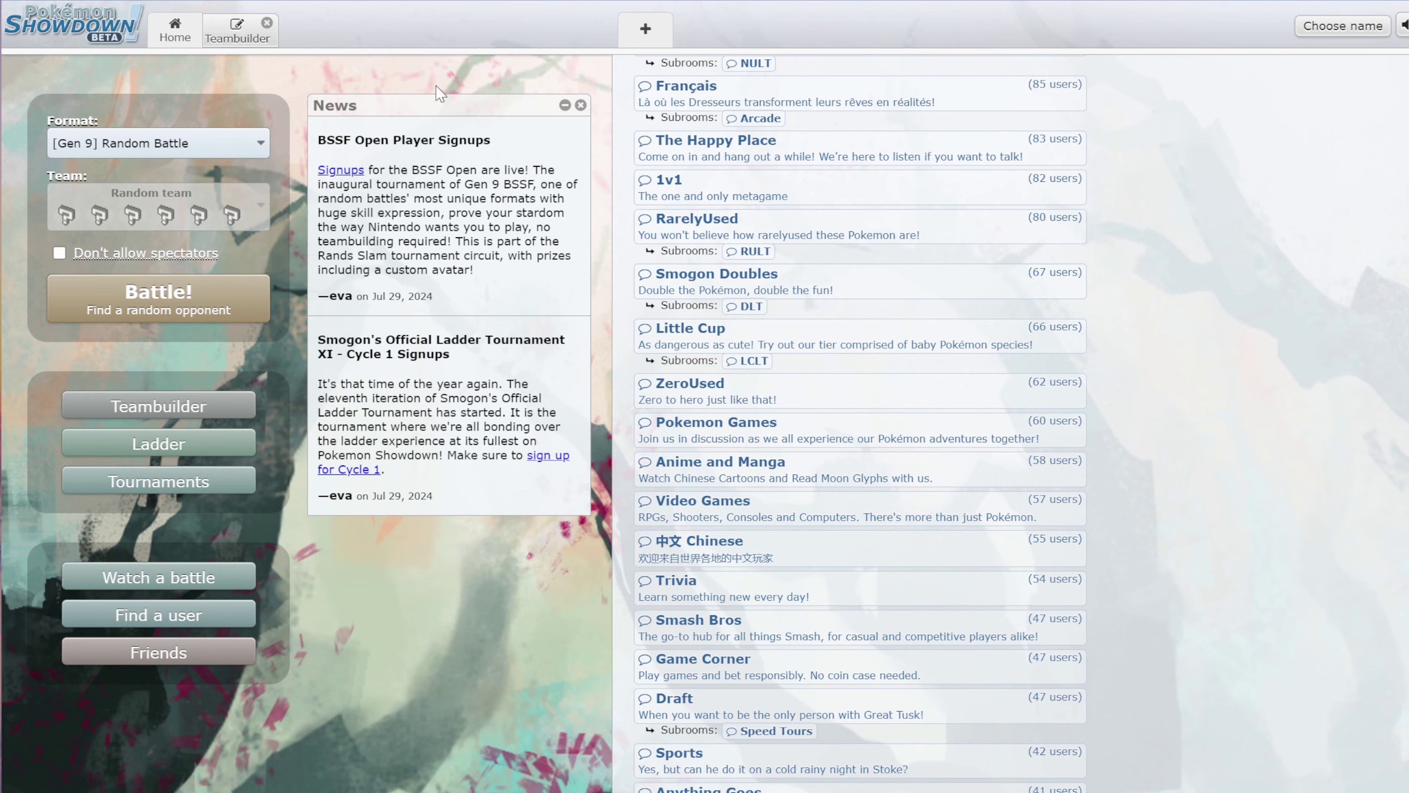
Step: Set the Showdown format to [Gen 7] Pure Hackmons and launch the Teambuilder from Ankimon
left_click(161, 145)
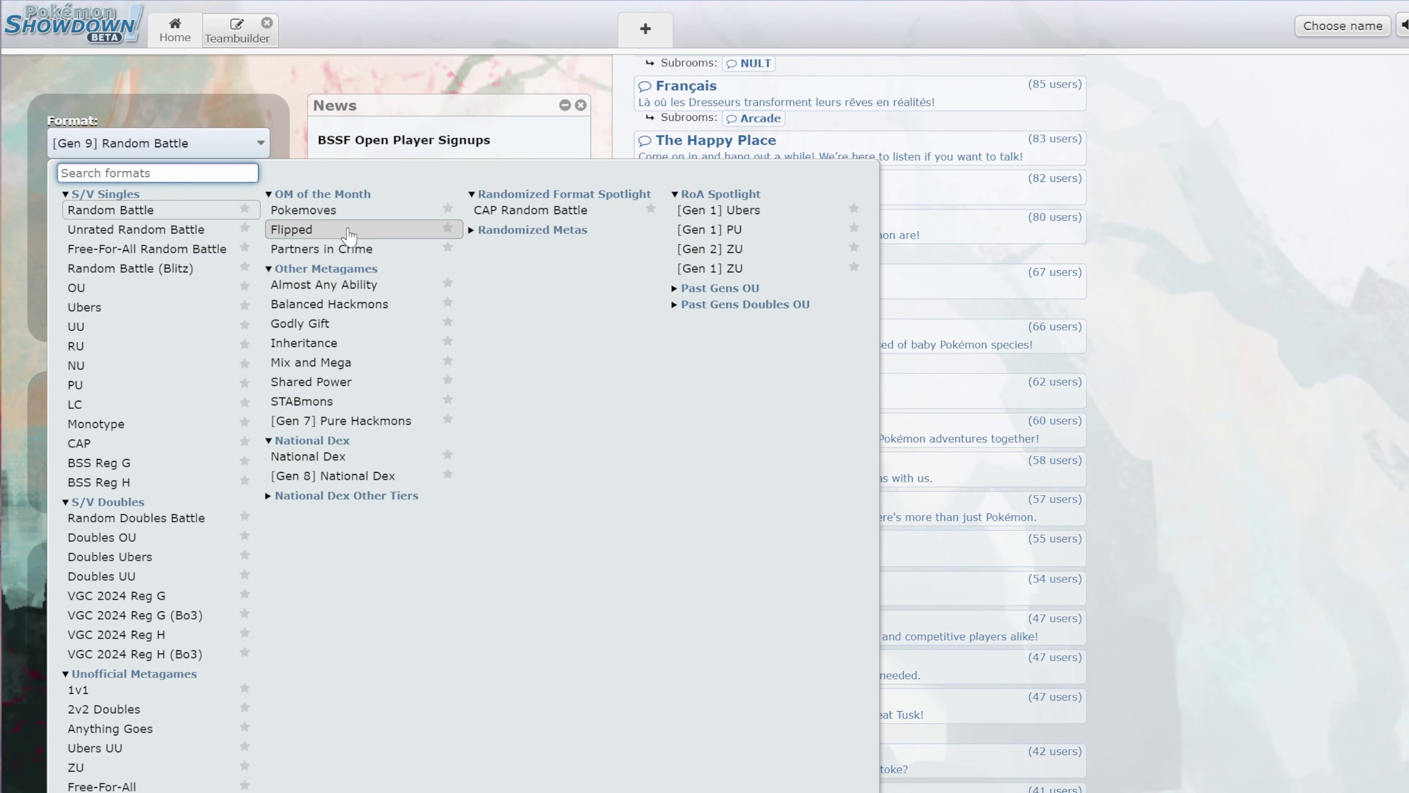
left_click(335, 422)
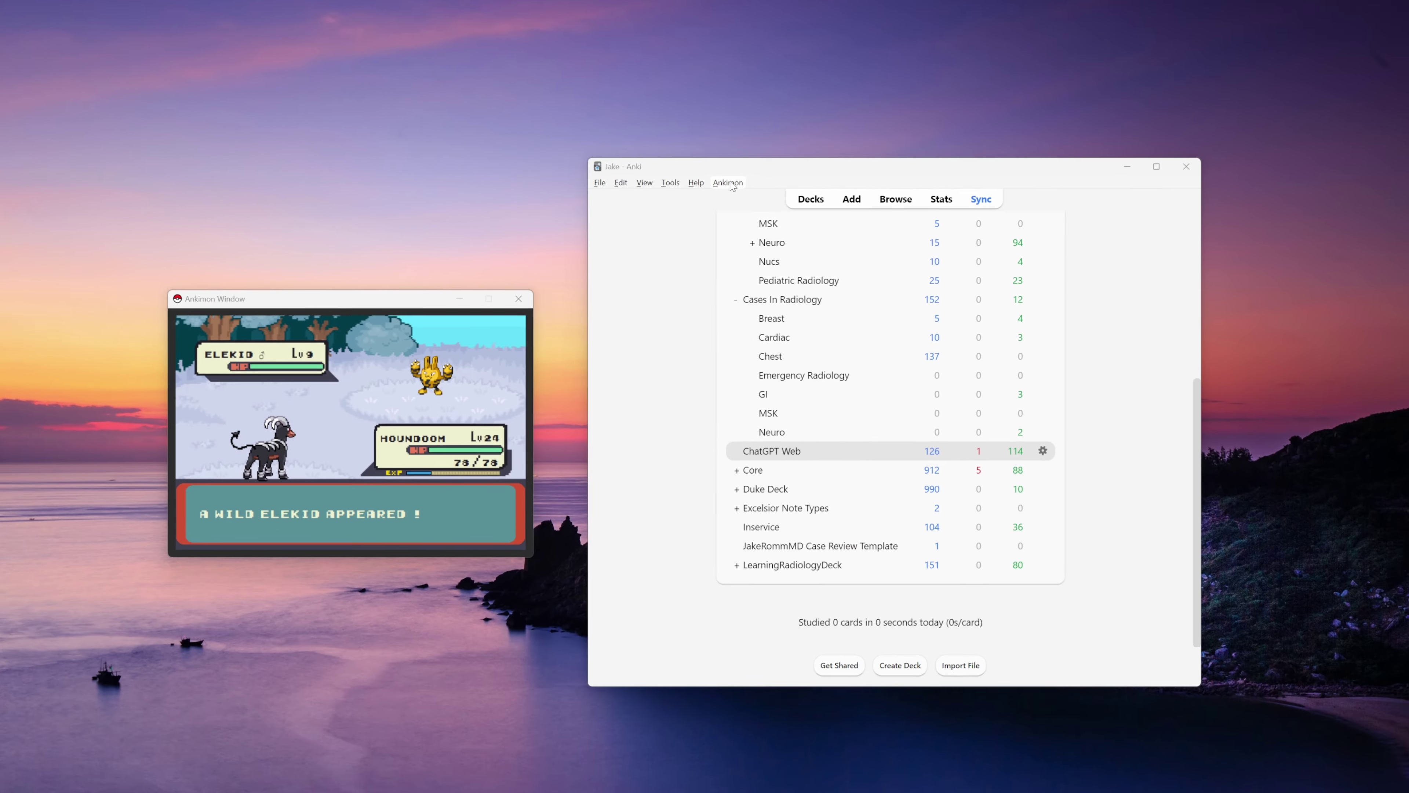
left_click(728, 183)
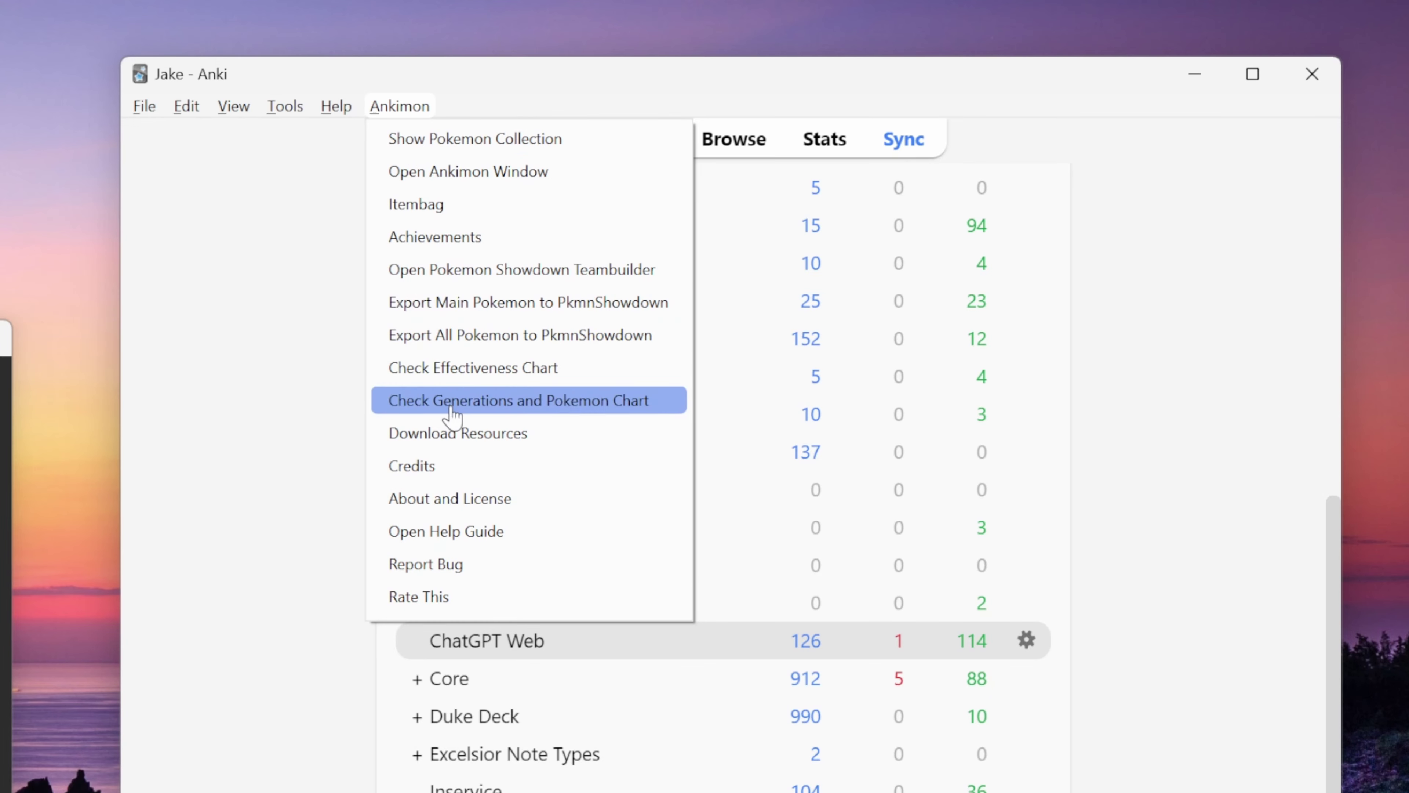
left_click(561, 275)
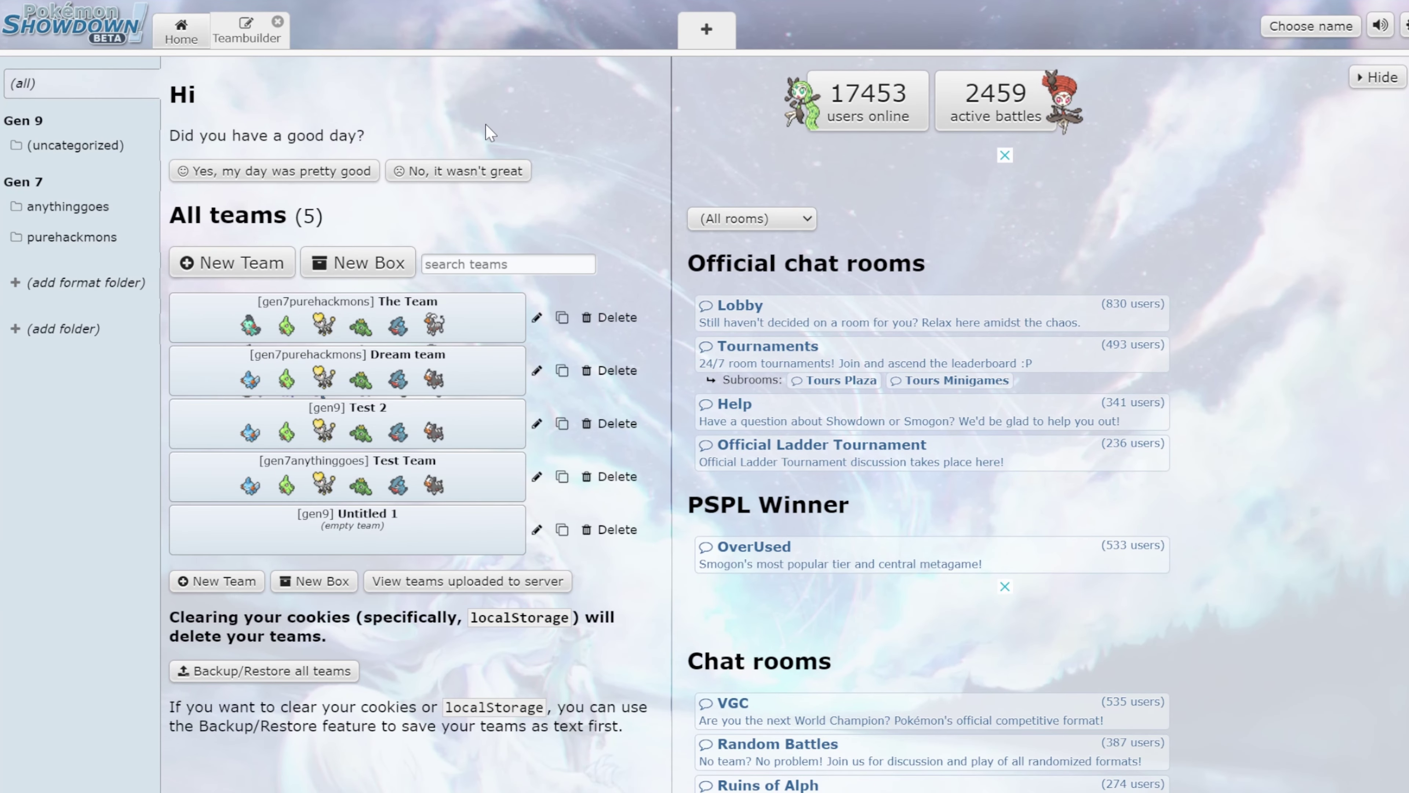
Step: Create new team Untitled 6 in [Gen 7] Pure Hackmons, then return to Anki's Ankimon menu
left_click(230, 269)
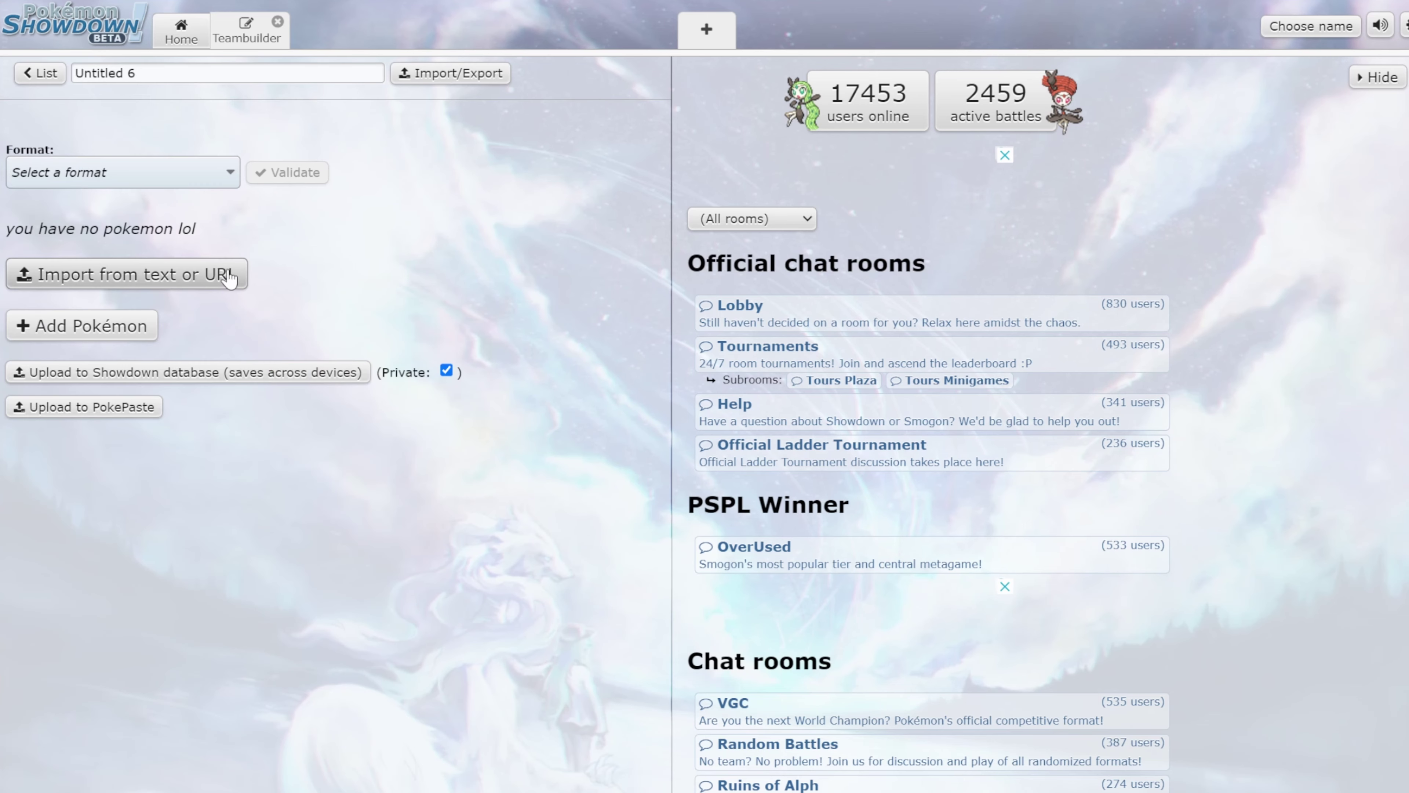
left_click(228, 184)
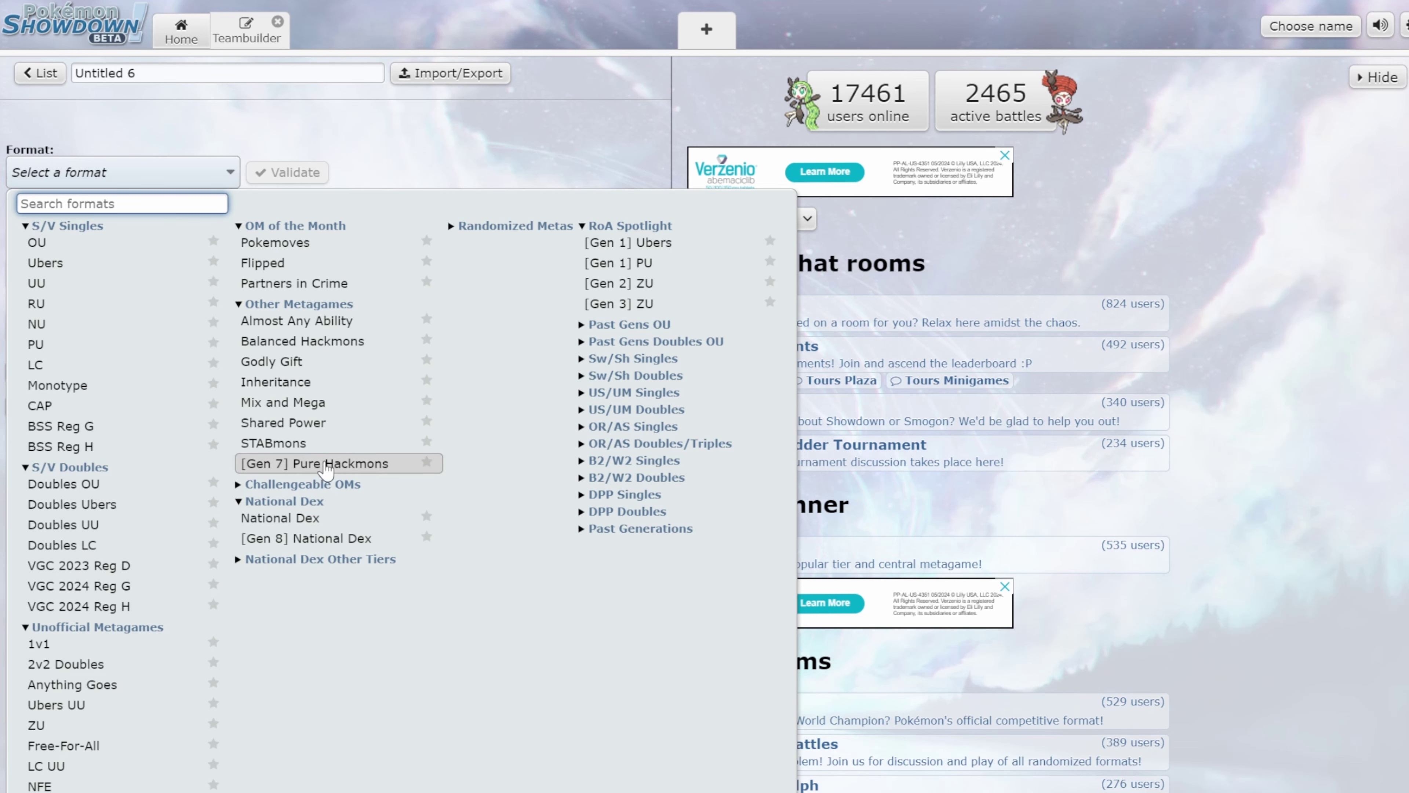
left_click(334, 466)
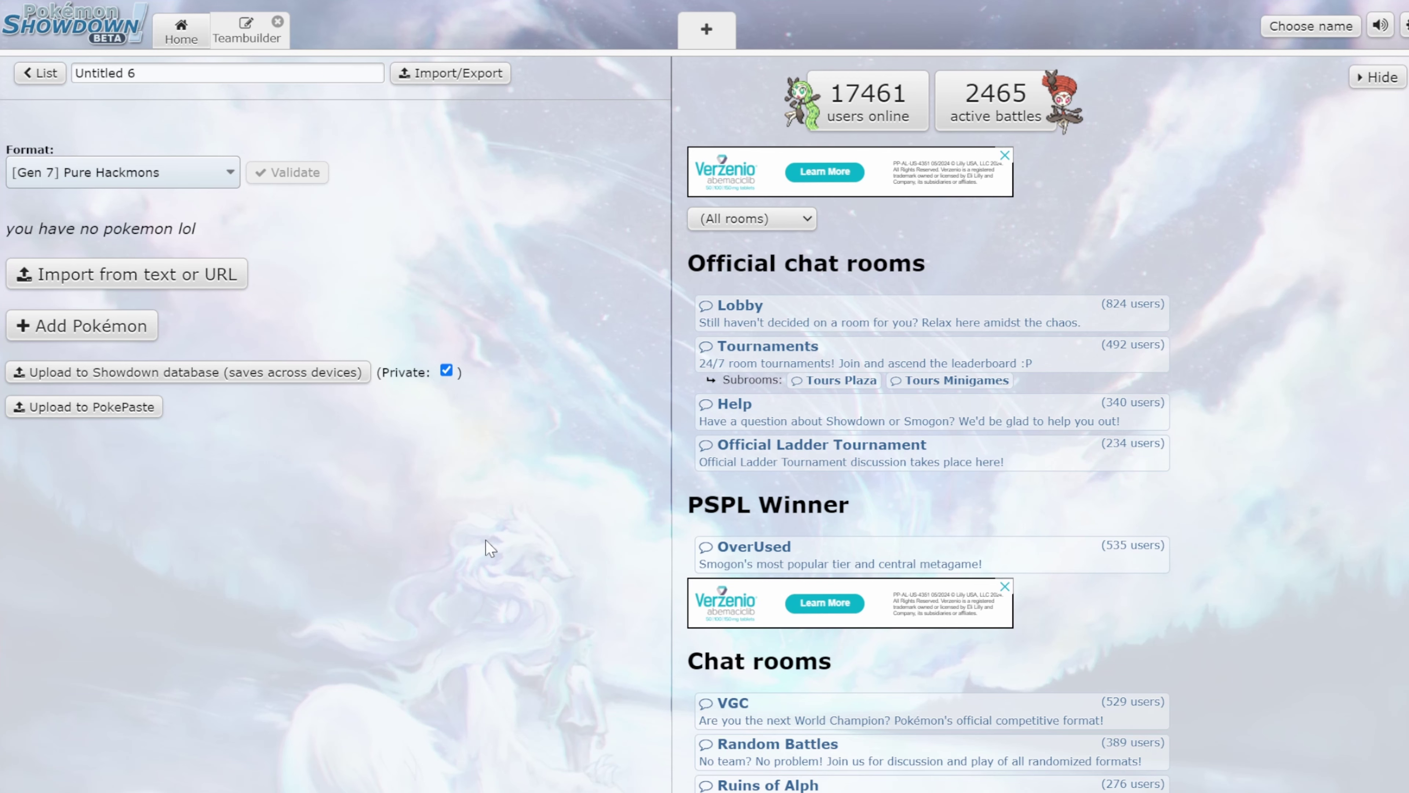
left_click(224, 173)
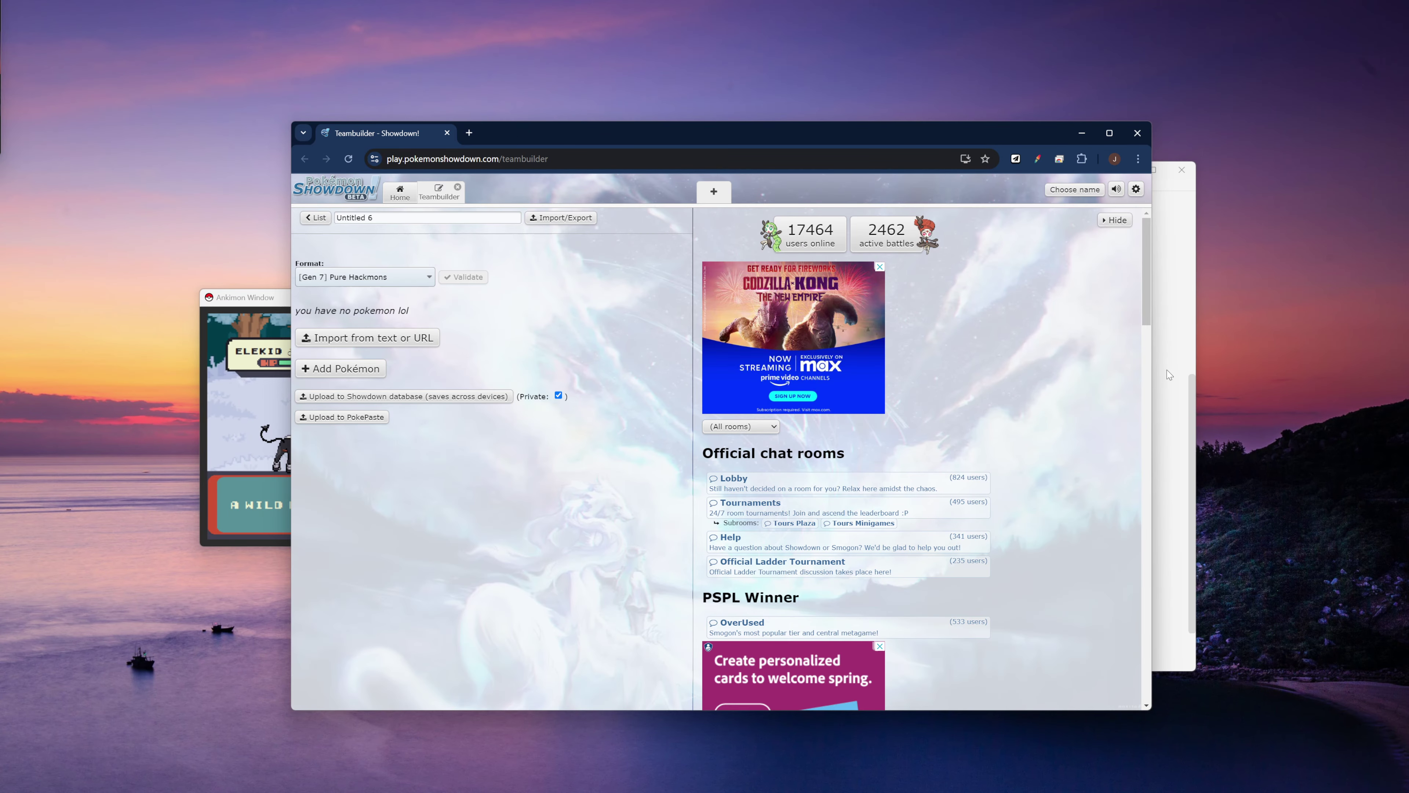
left_click(1169, 375)
left_click(739, 187)
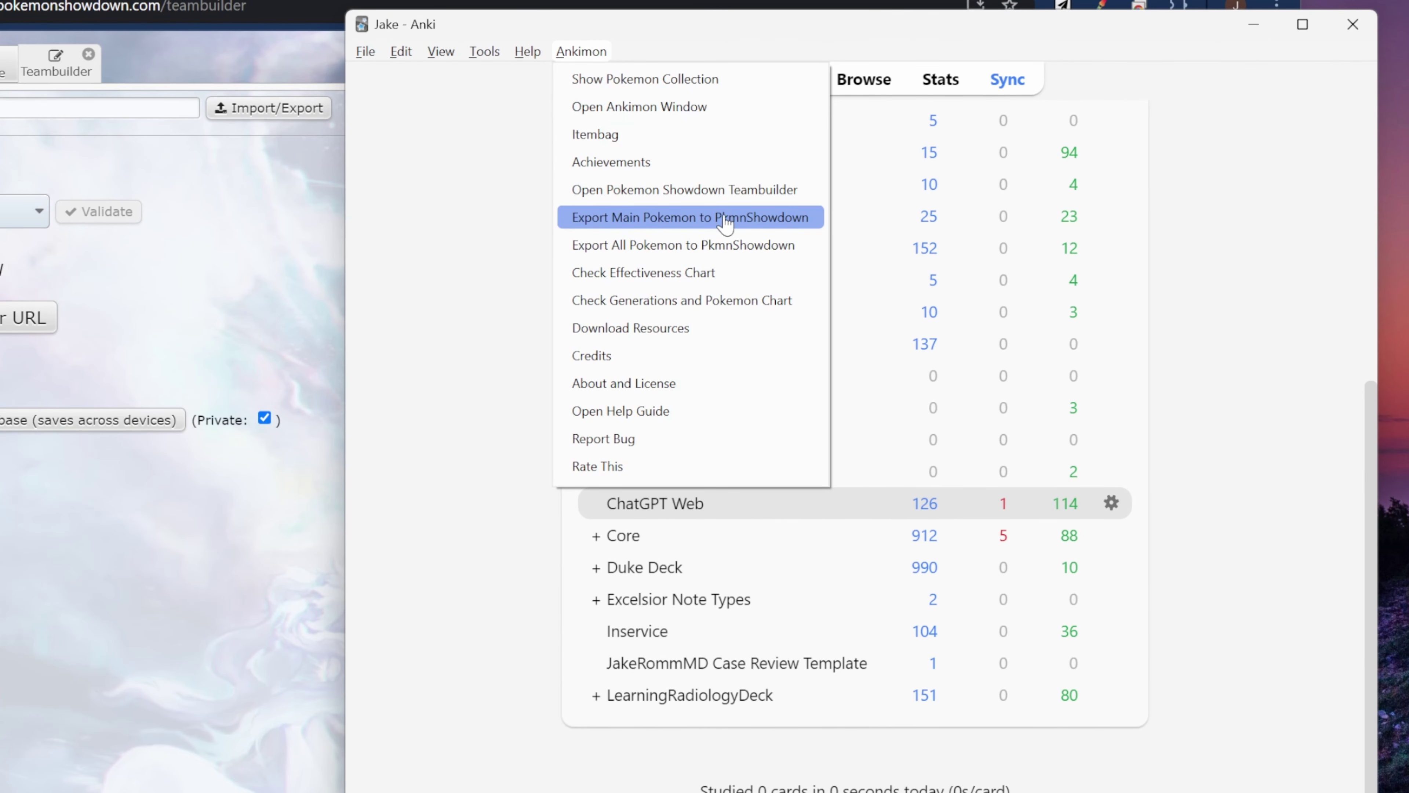
Step: Export main Pokémon Houndoom, then all caught Pokémon, as Showdown text and return to Teambuilder
left_click(665, 219)
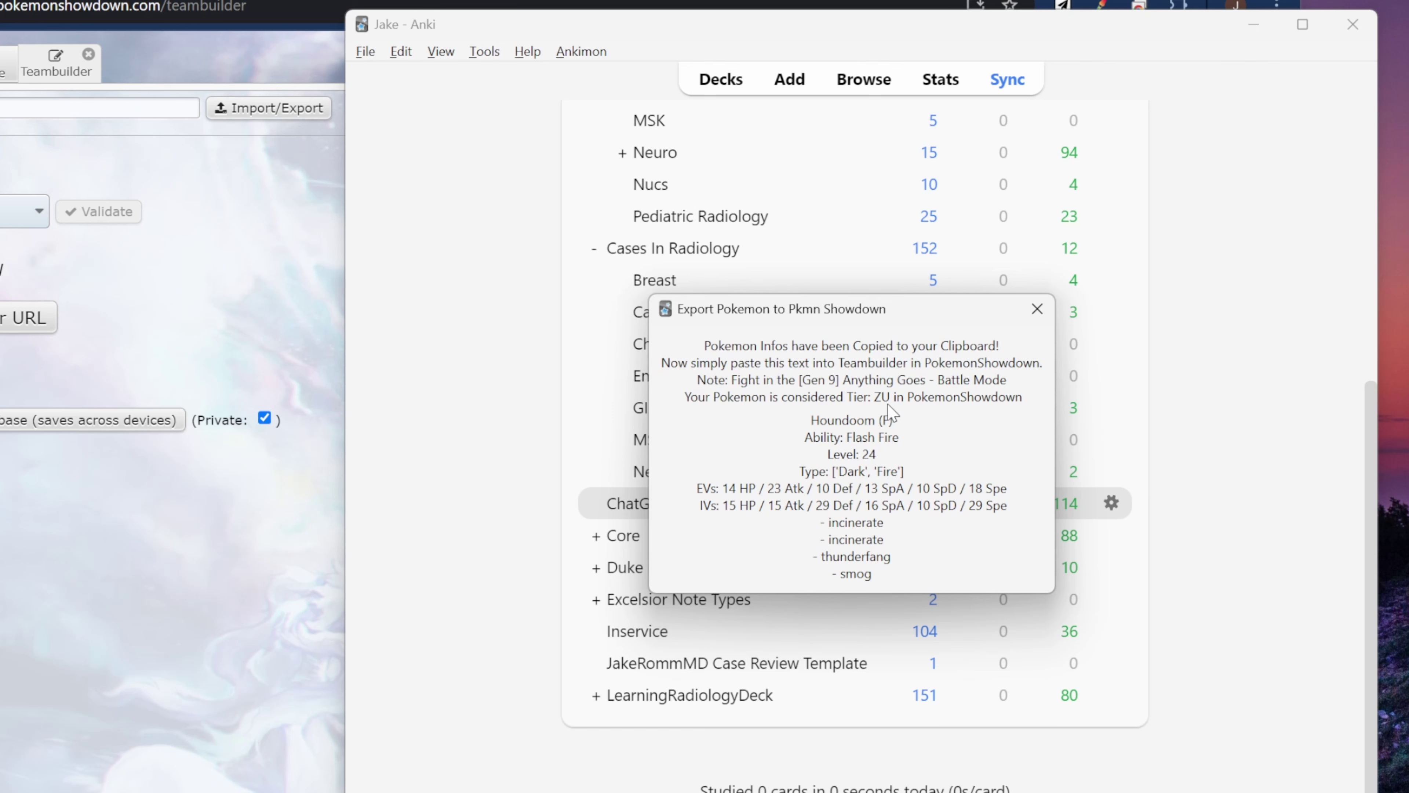
left_click(1036, 309)
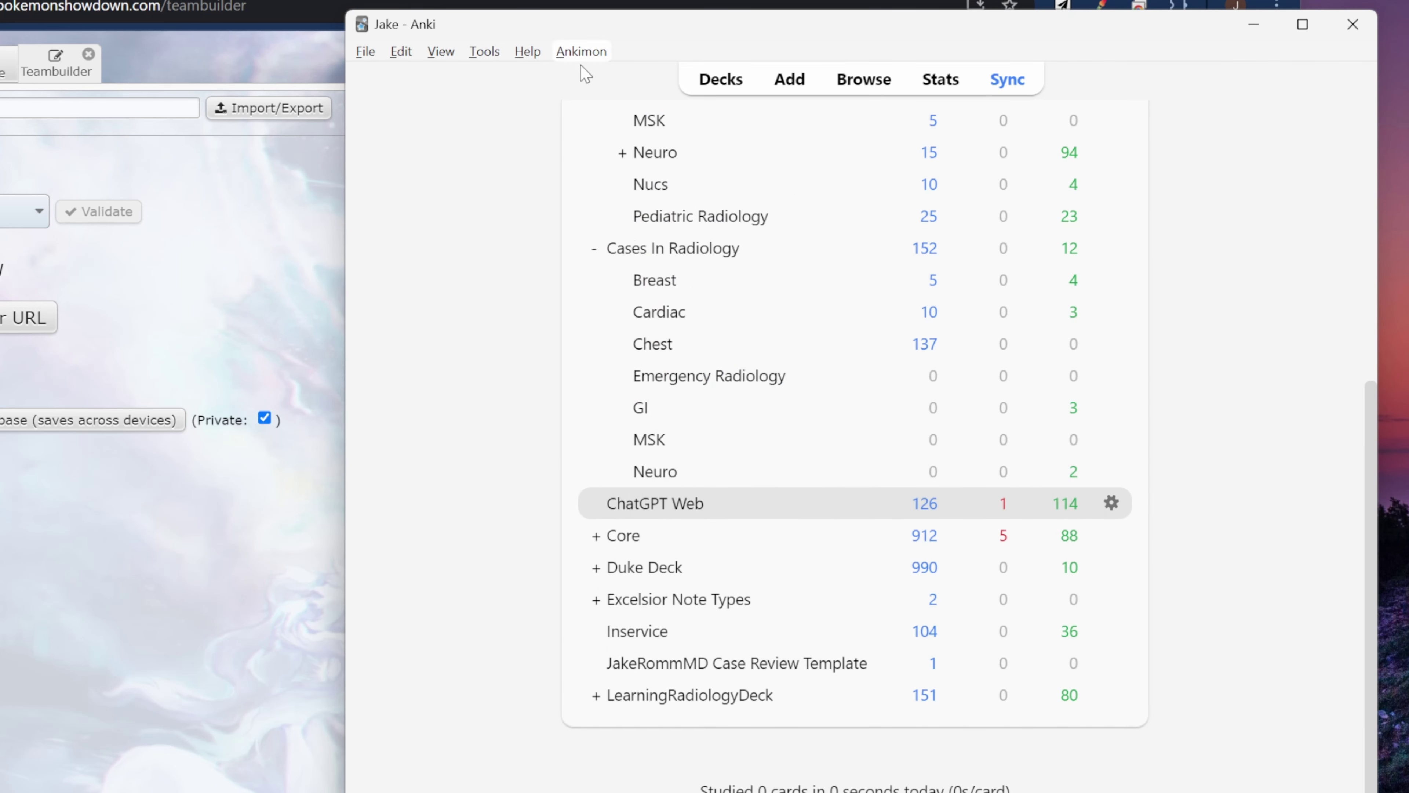
left_click(580, 51)
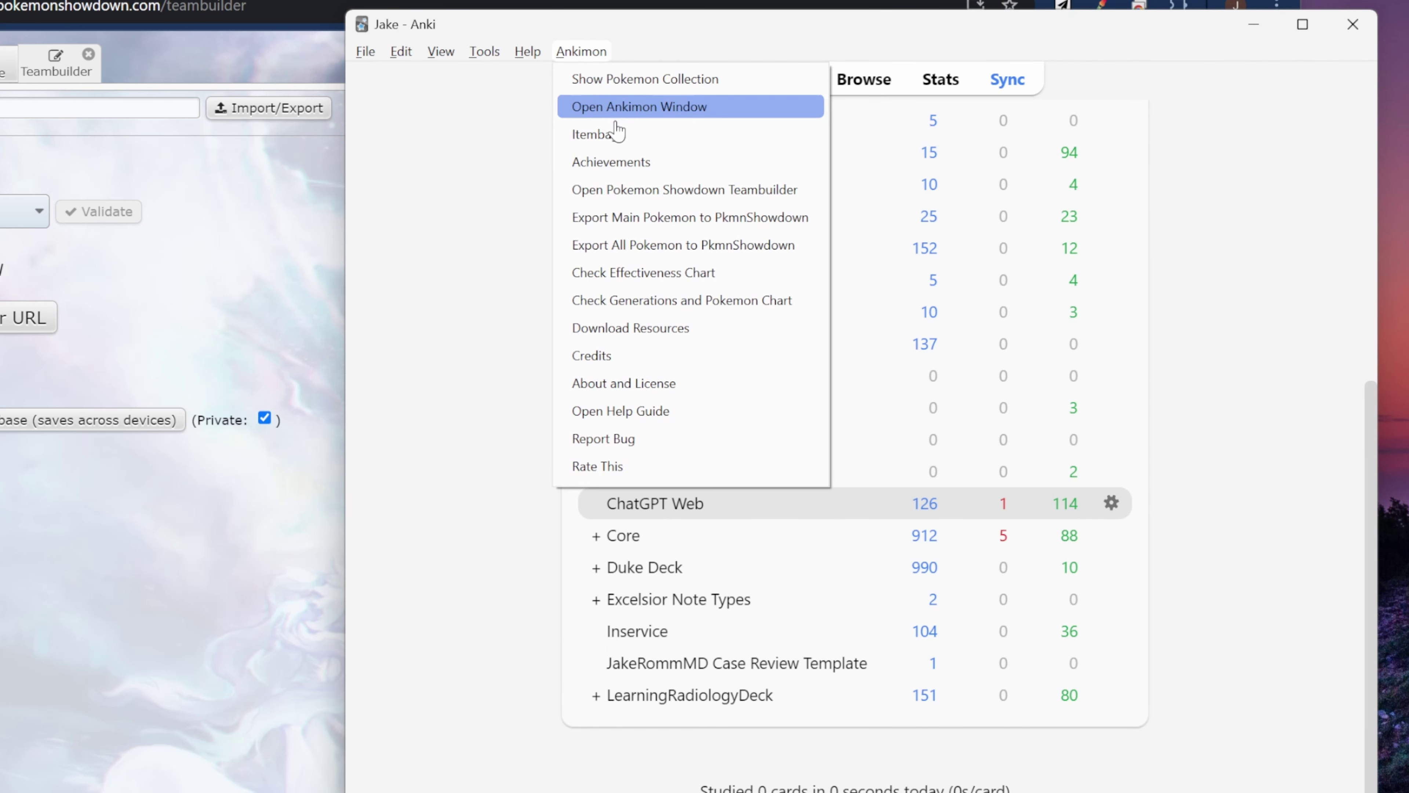
left_click(686, 247)
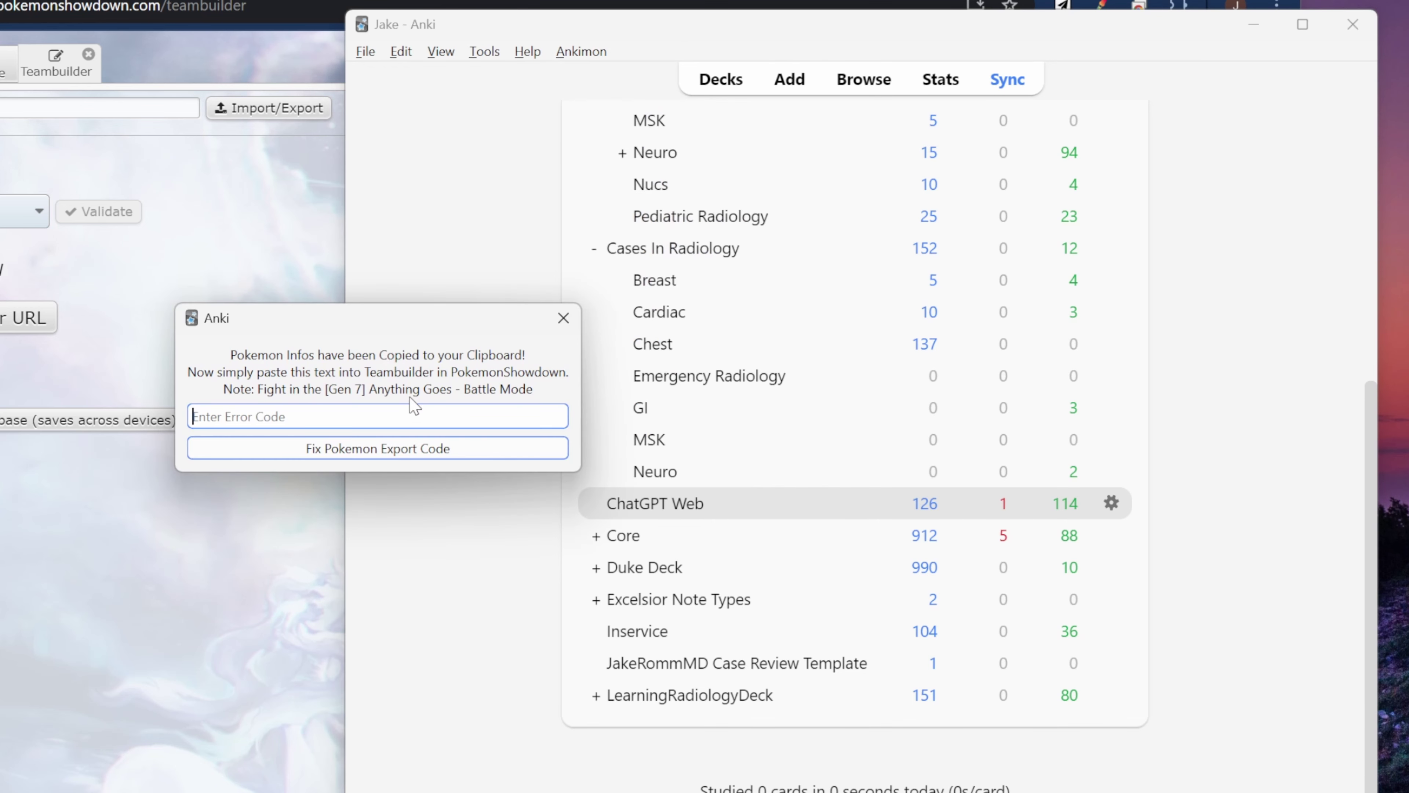
left_click(273, 725)
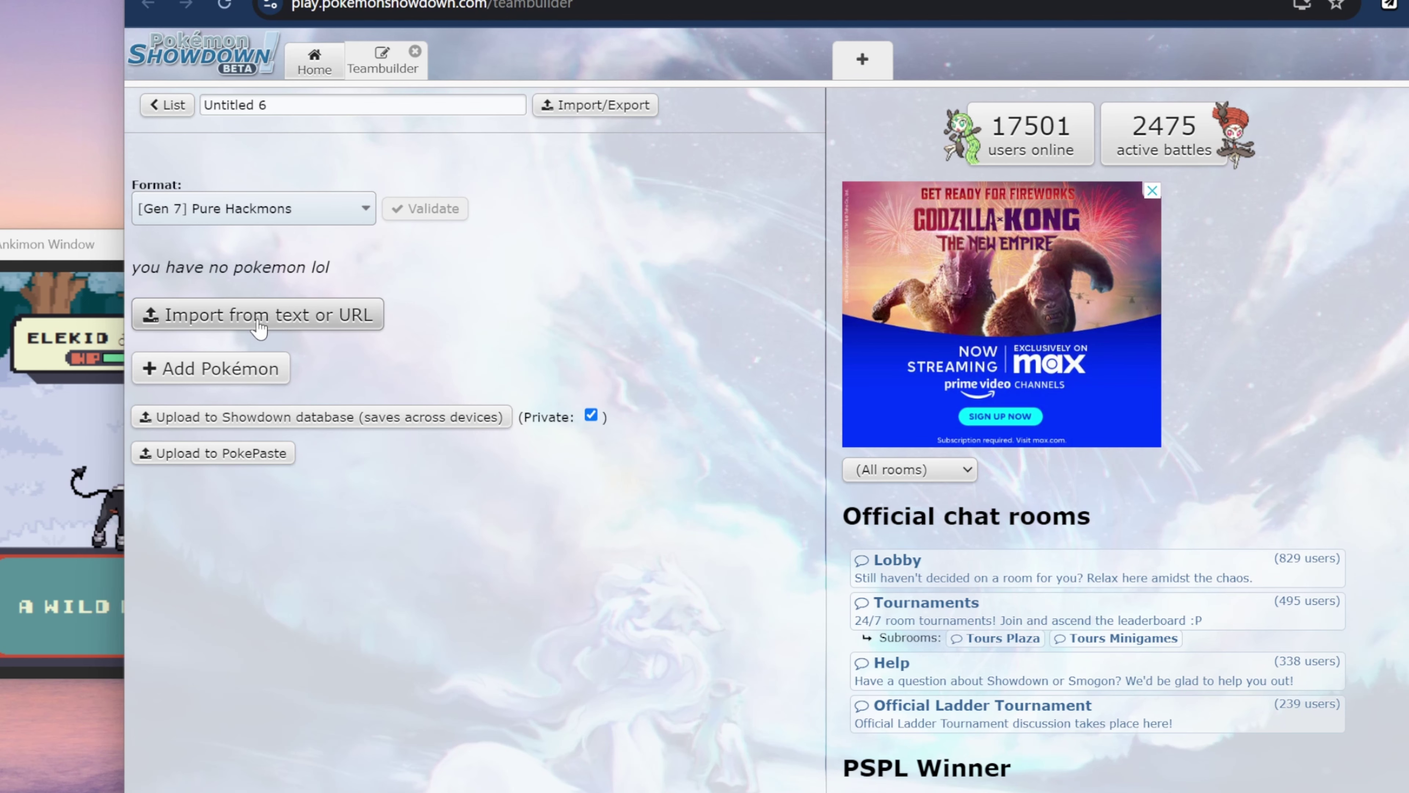
Step: Import the pasted Ankimon export text into Untitled 6 and save it
left_click(296, 319)
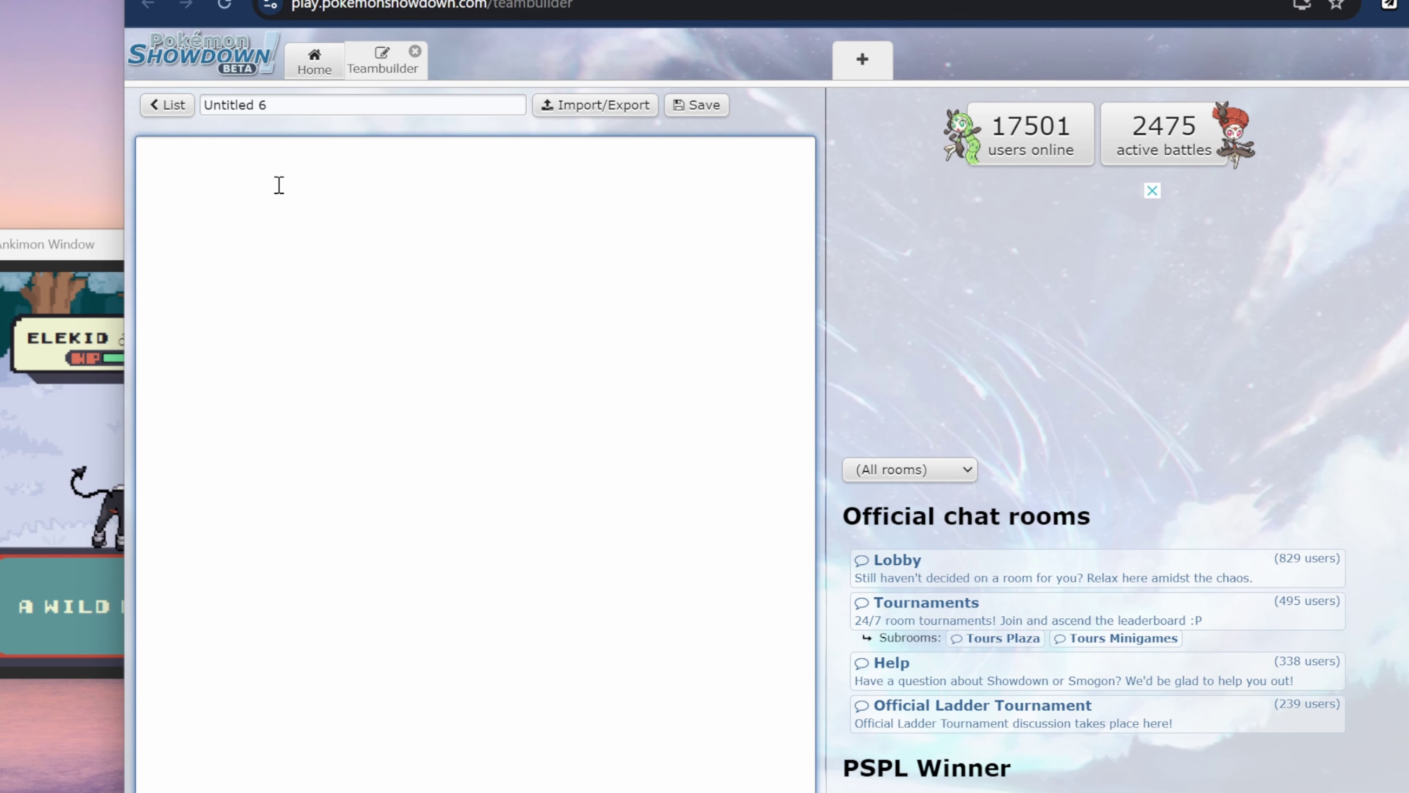
key("ctrl+v")
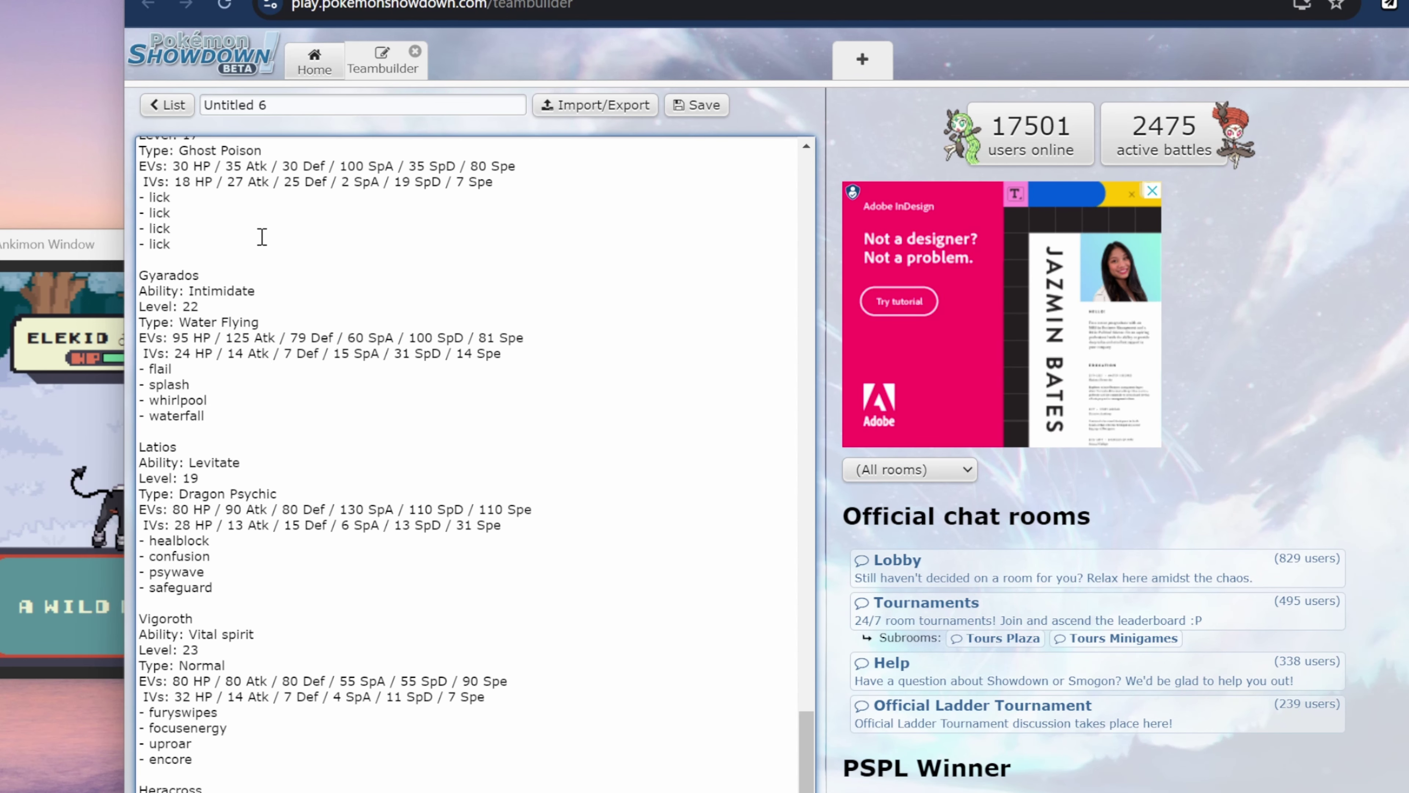
scroll(478, 516, "up", 15)
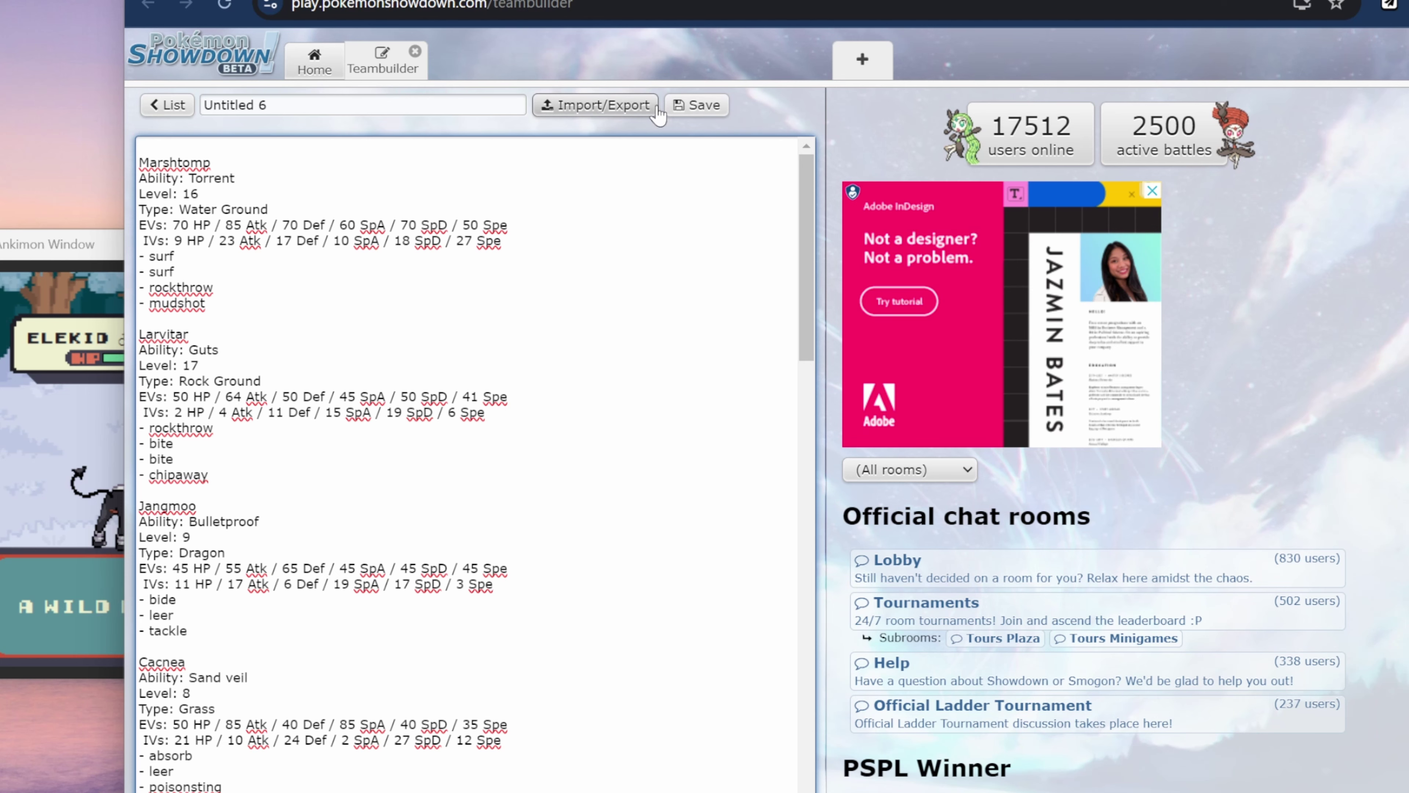
left_click(693, 106)
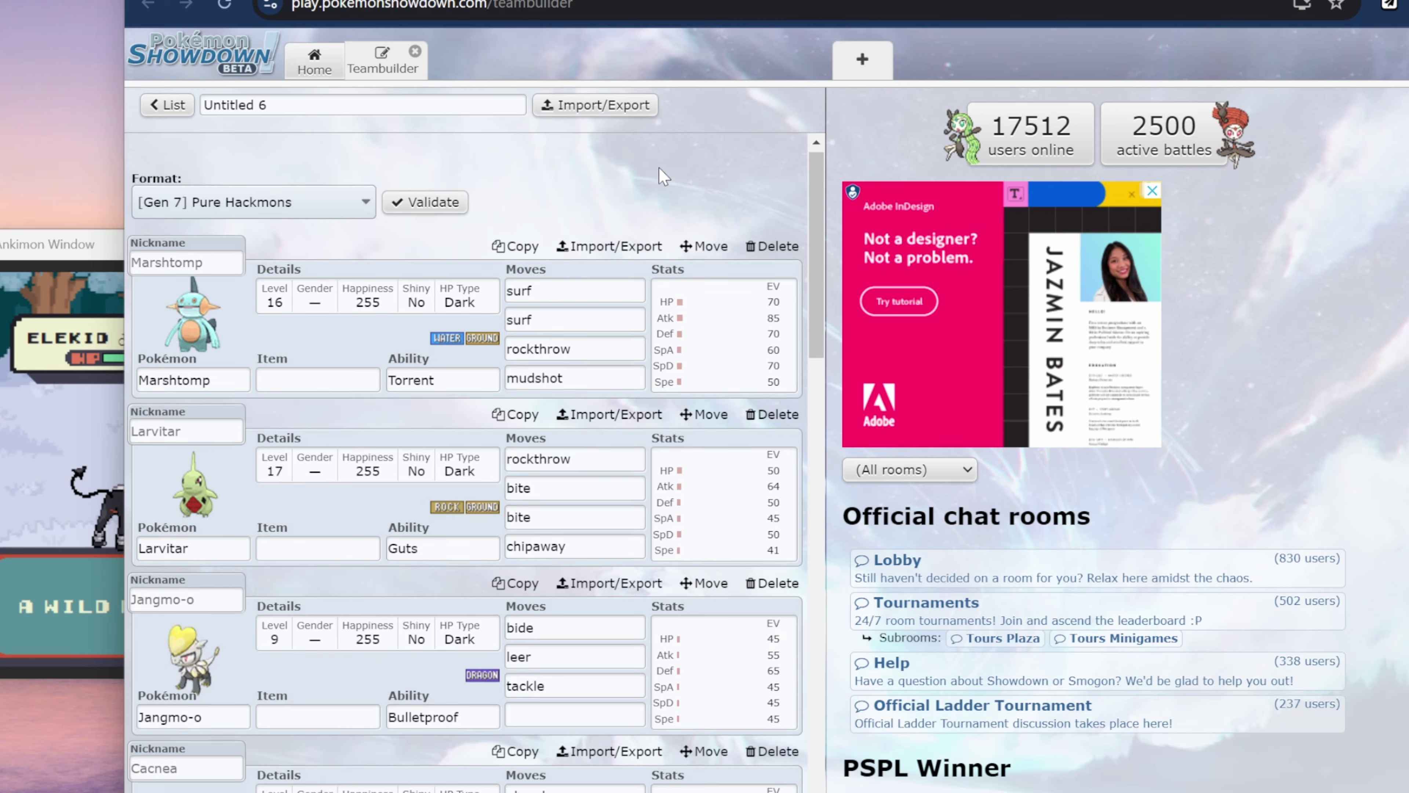
Step: Delete Larvitar, Jangmo-o and Cacnea from the team
scroll(594, 377, "down", 20)
scroll(588, 380, "down", 8)
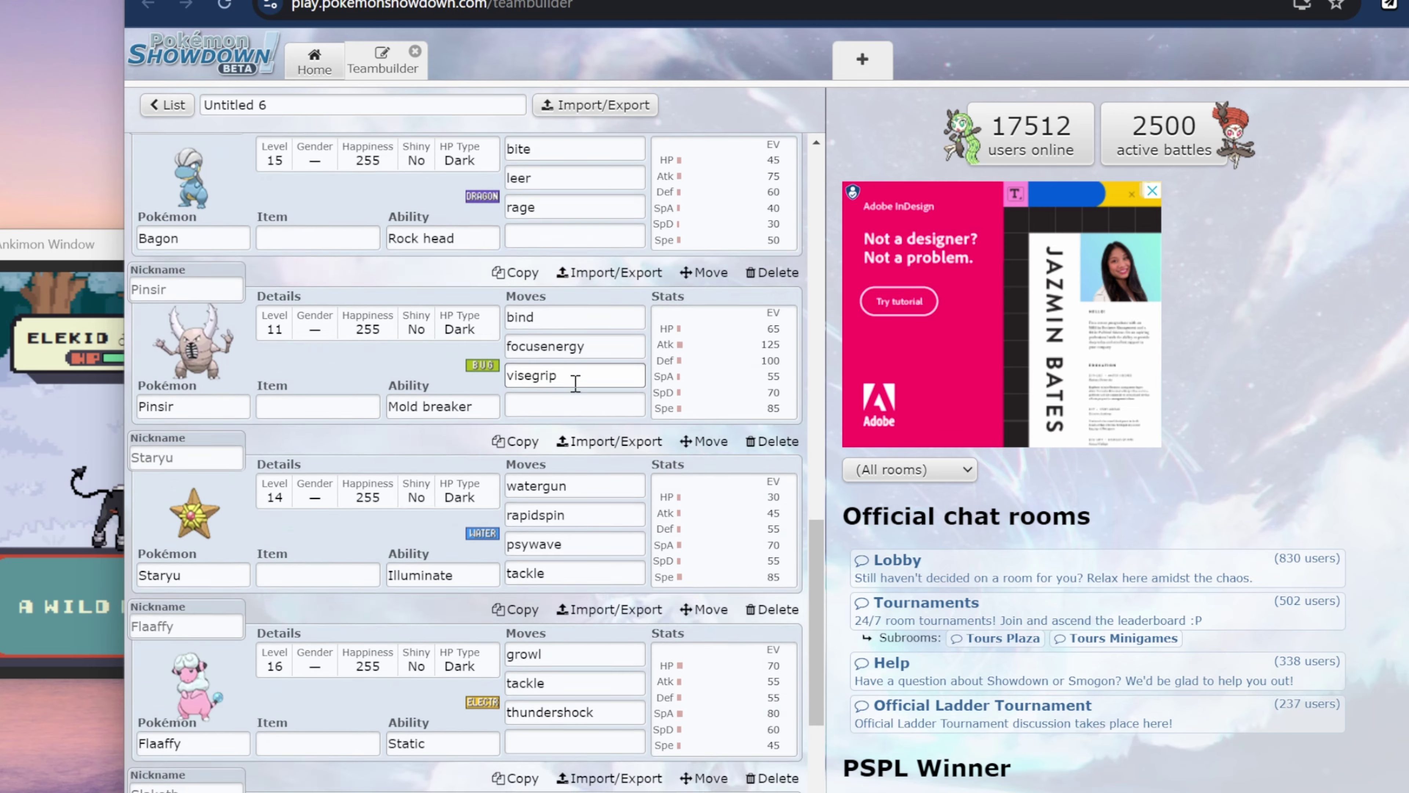
scroll(582, 333, "up", 20)
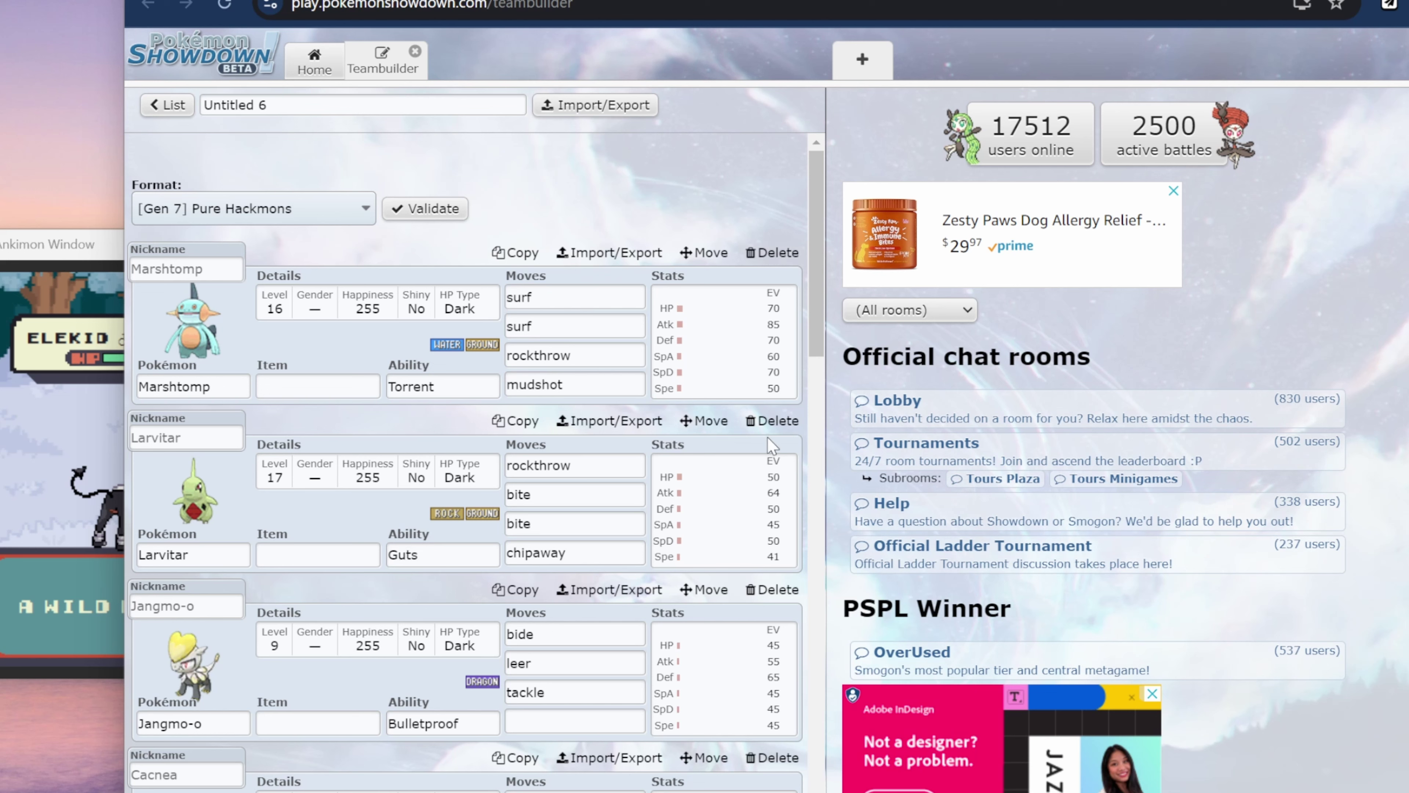
left_click(772, 420)
left_click(772, 422)
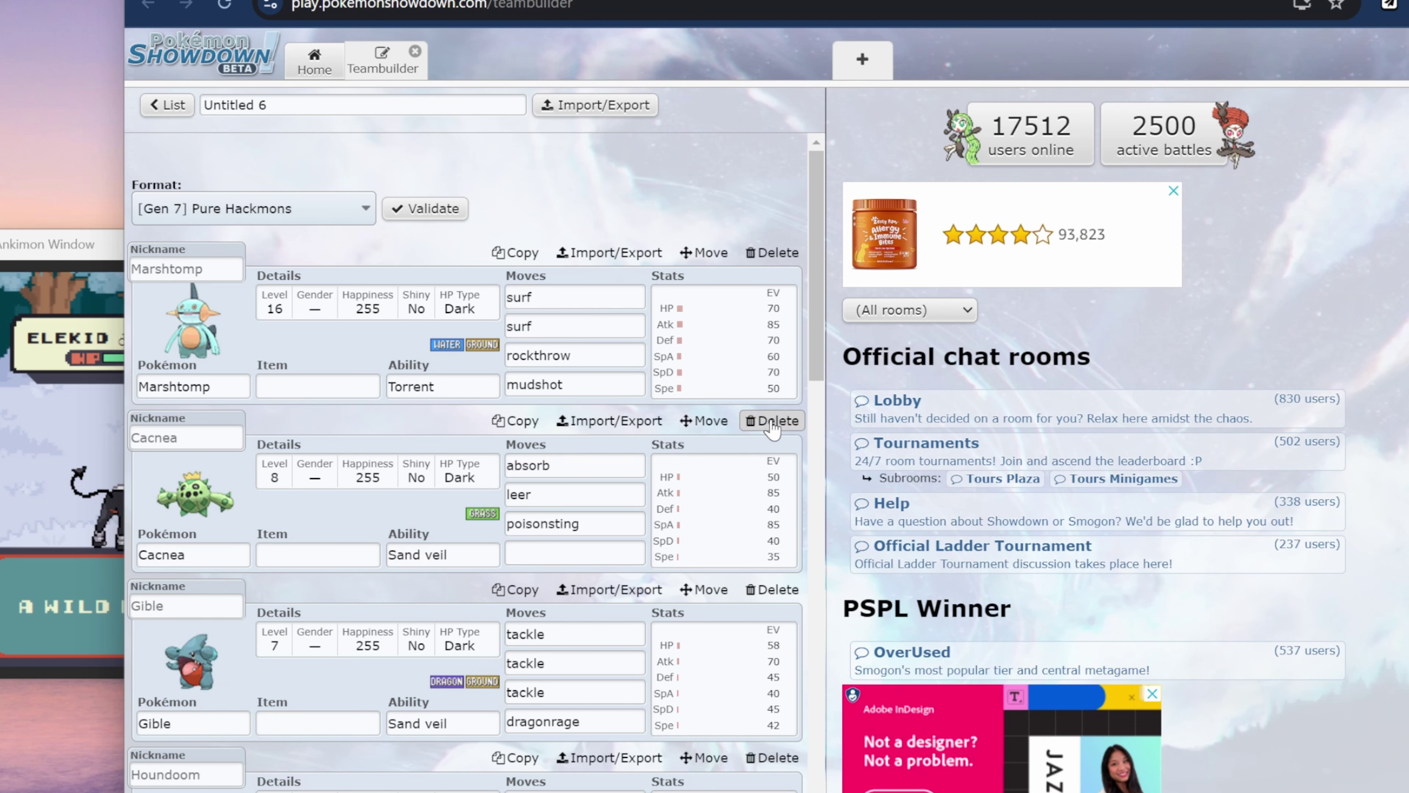
left_click(771, 422)
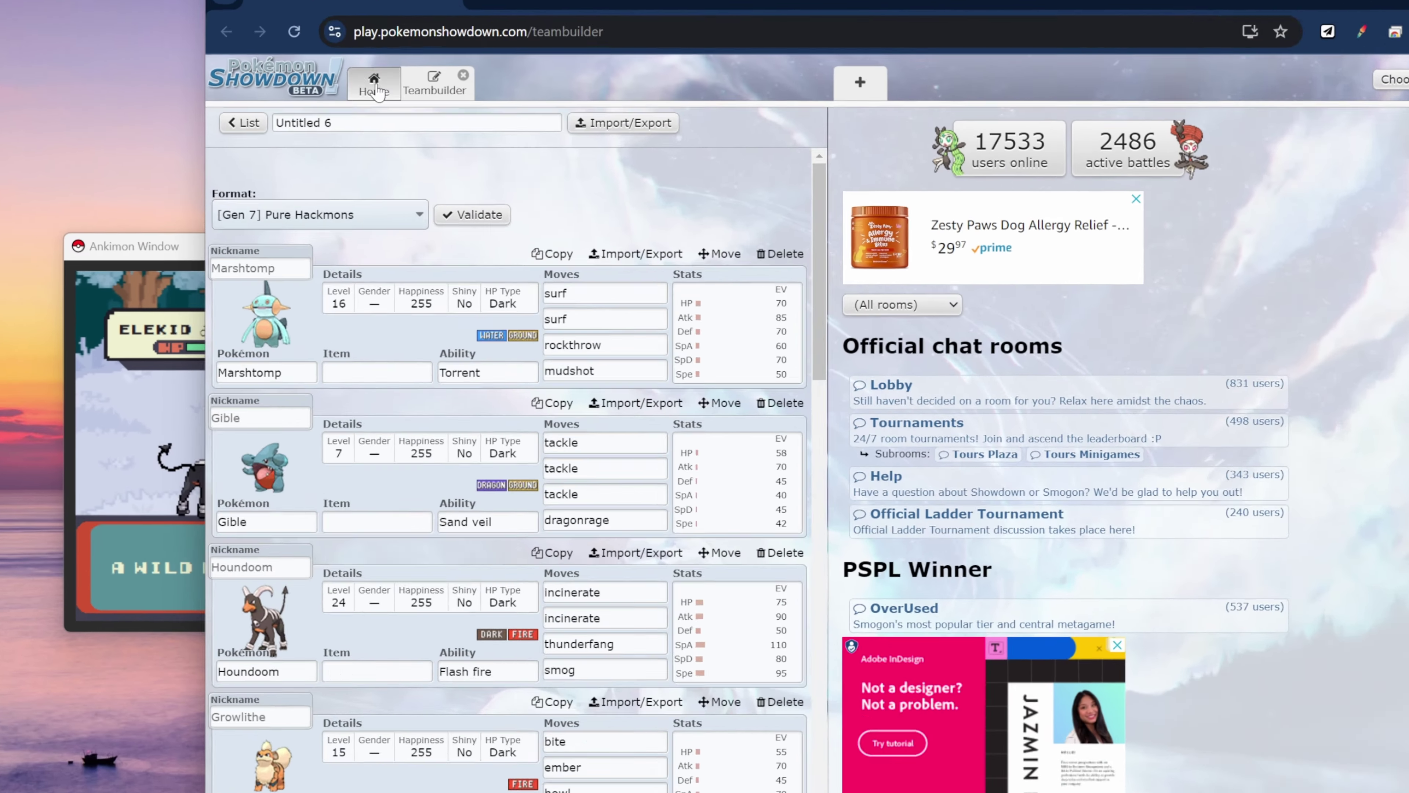
Step: Go to the Showdown Home page and open Find a user
left_click(403, 183)
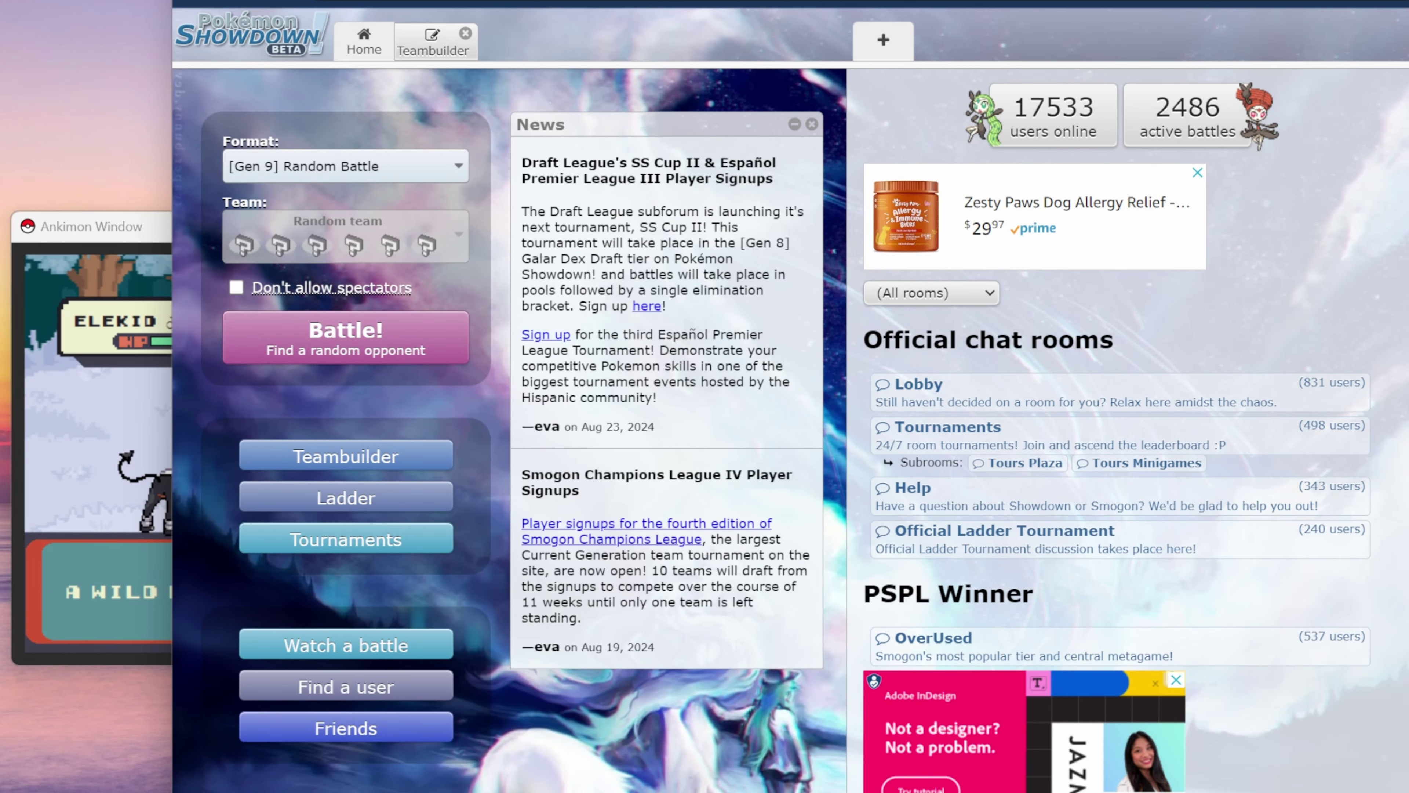
left_click(310, 687)
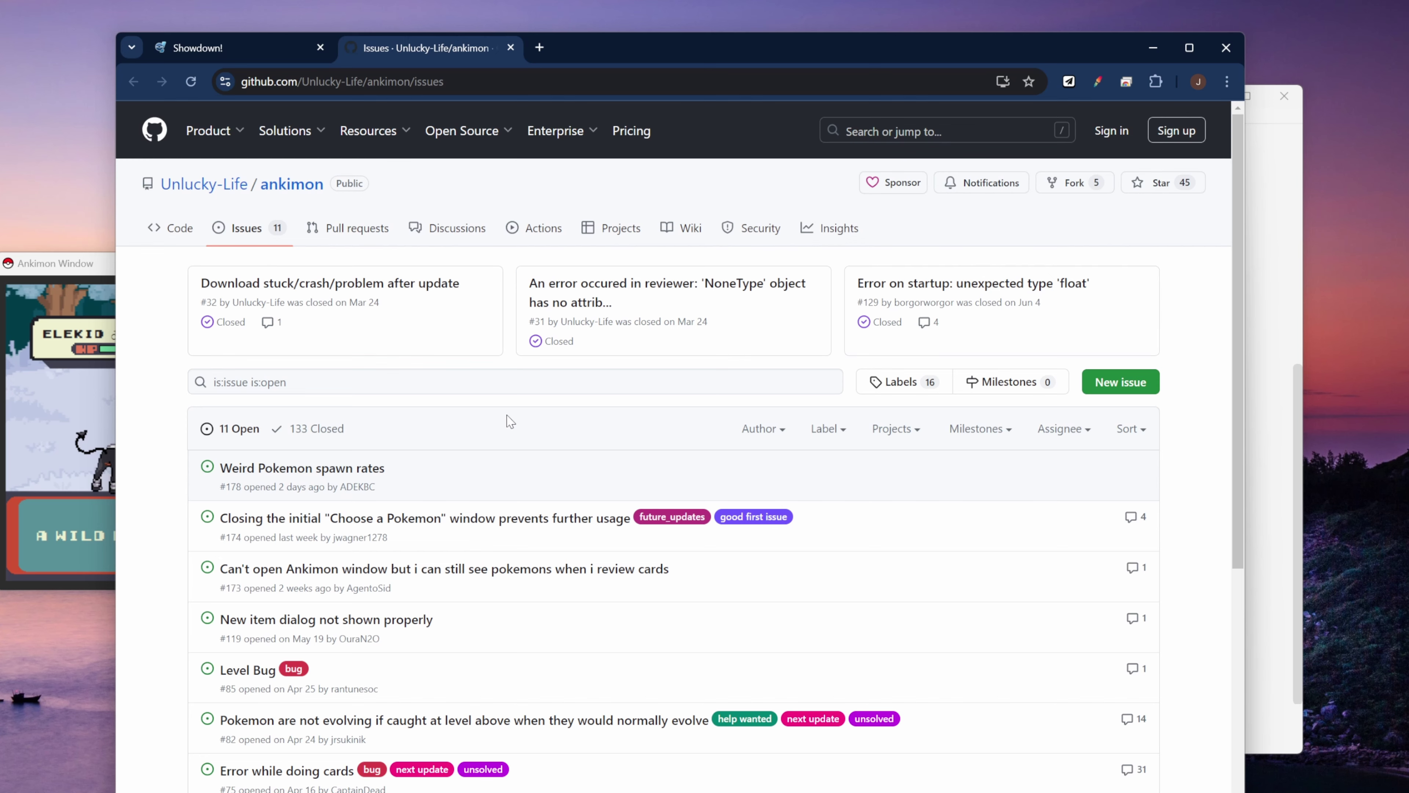
Step: Scroll down the ankimon repository's open issues list on GitHub
scroll(532, 411, "down", 2)
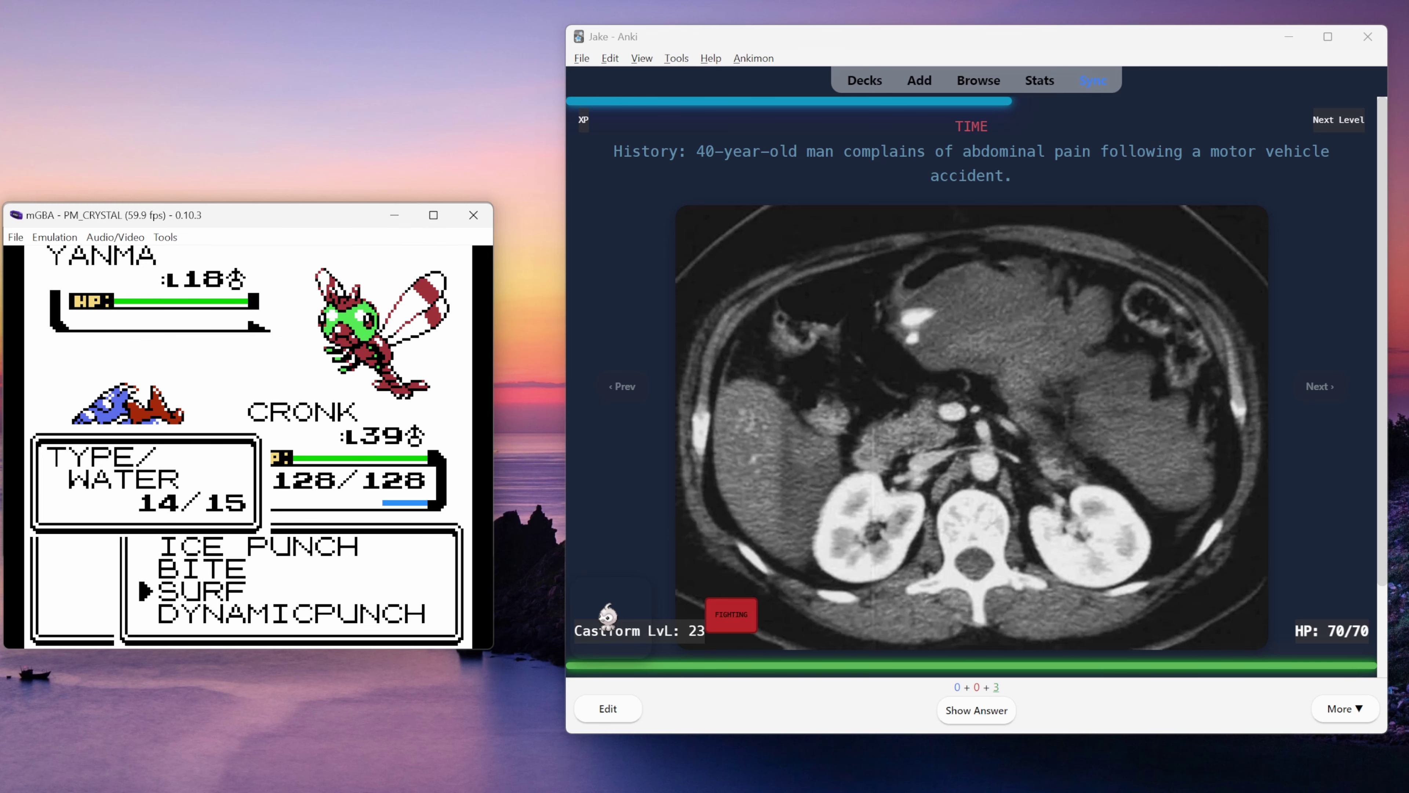
Step: Have Cronk use Surf on the wild Yanma in the mGBA Crystal battle
key("x")
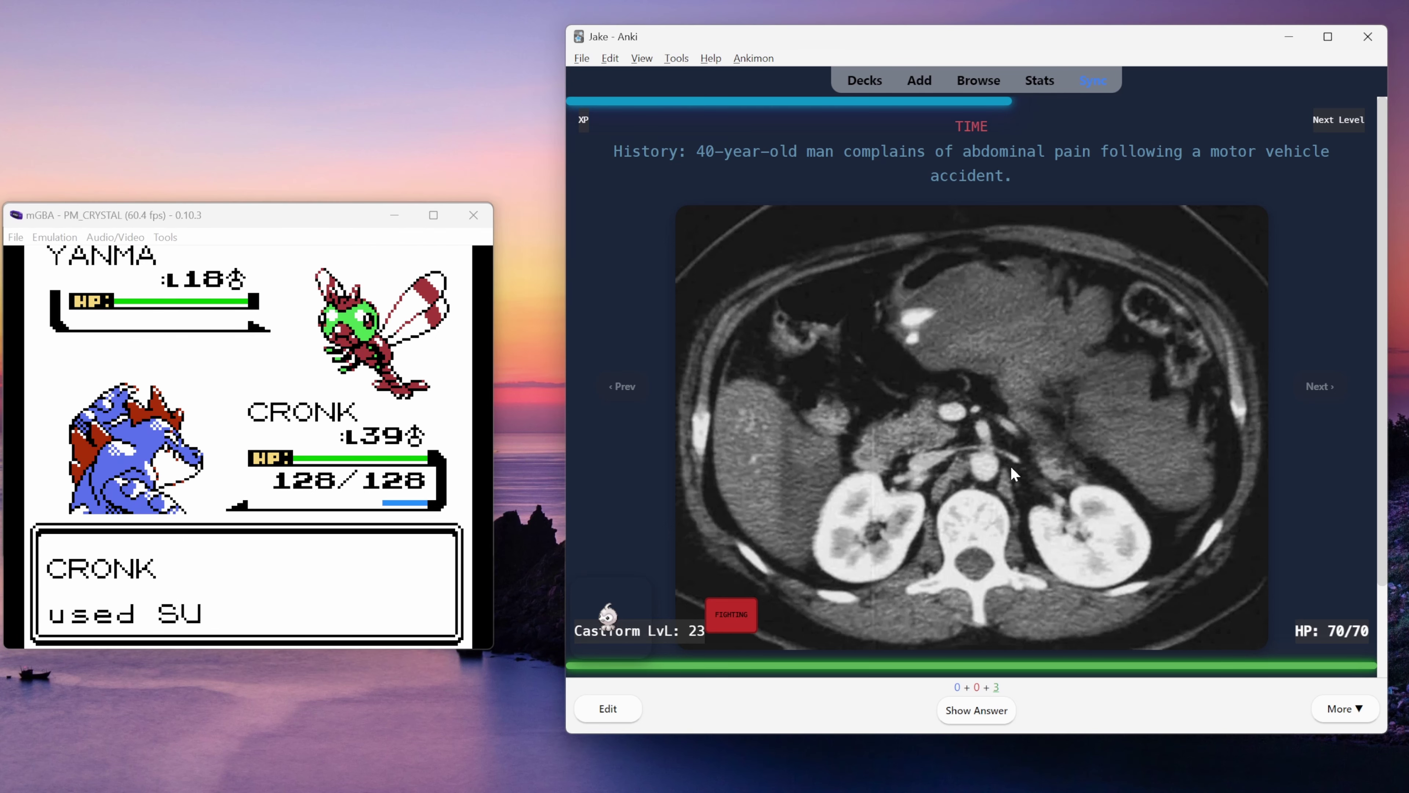